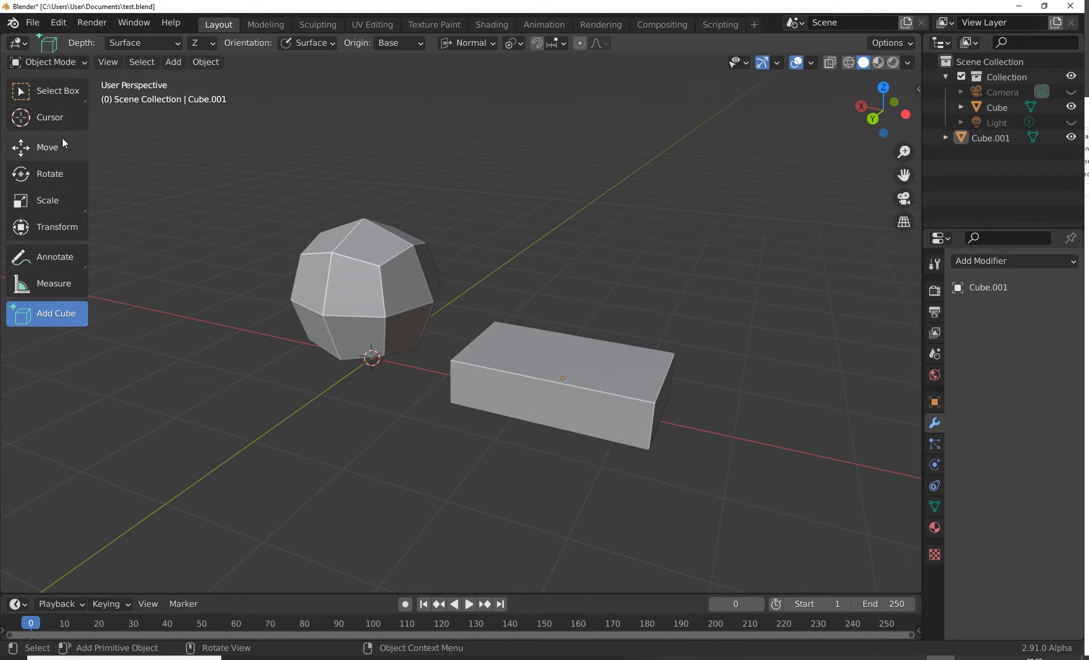
Draw a small cube on the flat box's top face with the Add Cube tool and enlarge it slightly.
{"action": "left_click", "coordinate": [74, 153]}
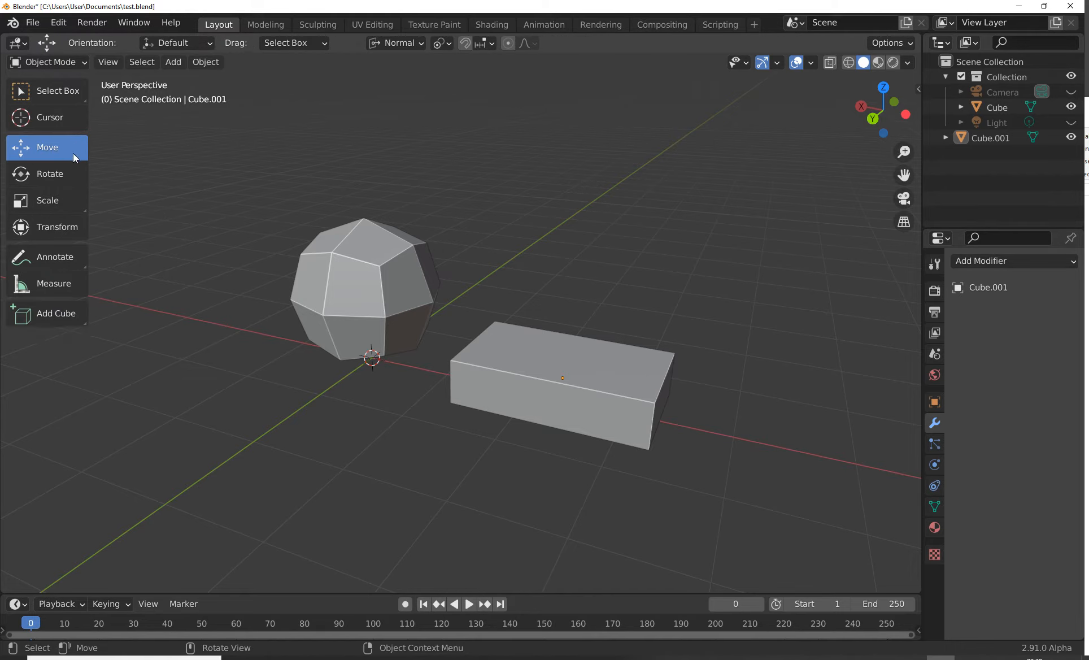
{"action": "left_click", "coordinate": [56, 318]}
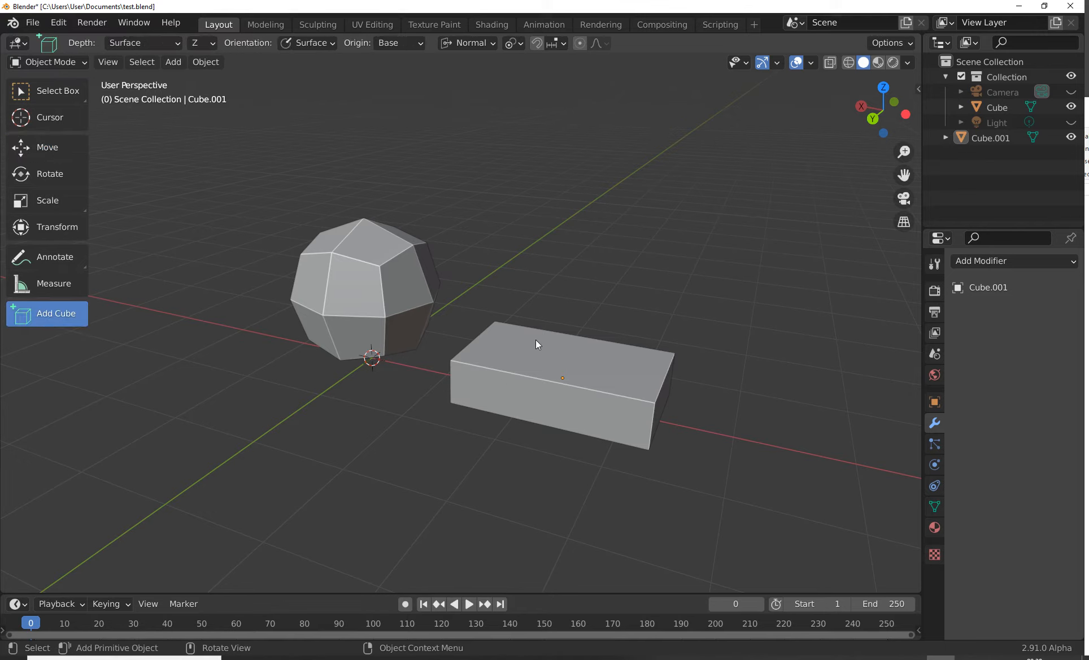
{"action": "left_click_drag", "start_coordinate": [535, 341], "coordinate": [565, 362]}
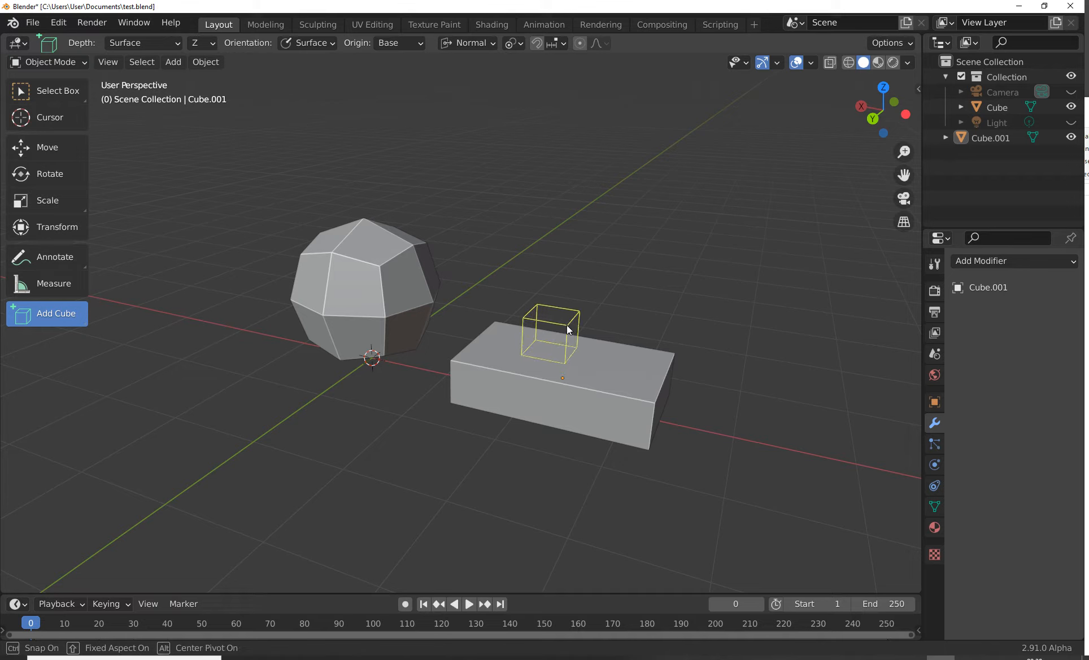
{"action": "left_click", "coordinate": [568, 328]}
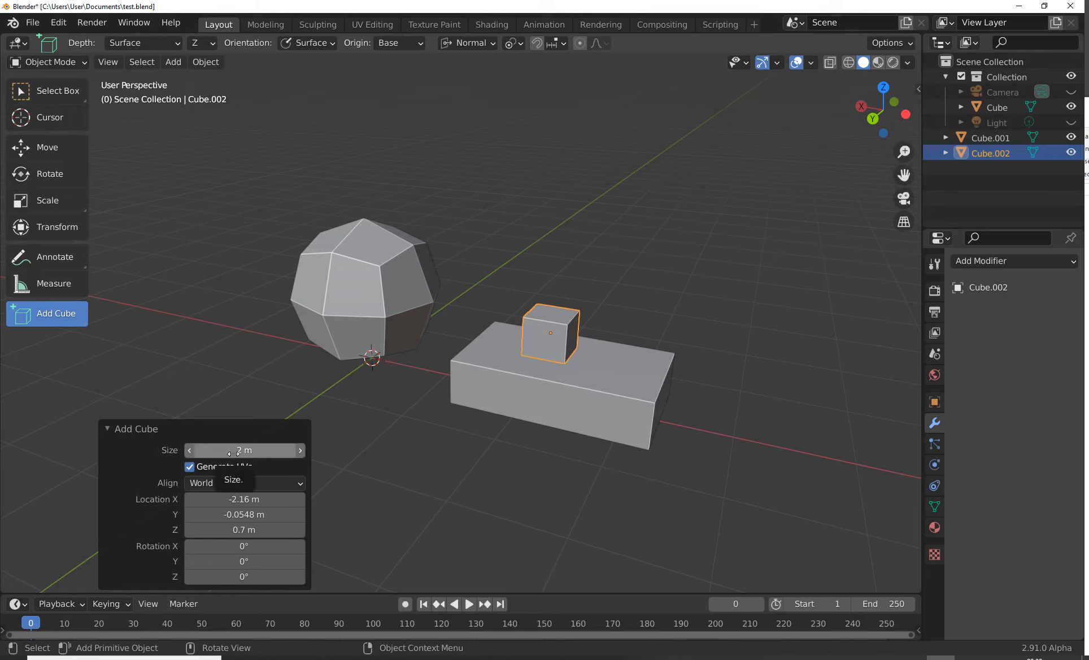
{"action": "left_click_drag", "start_coordinate": [236, 450], "coordinate": [266, 454]}
Select the faceted sphere and display its transform values and dimensions.
{"action": "left_click", "coordinate": [331, 297]}
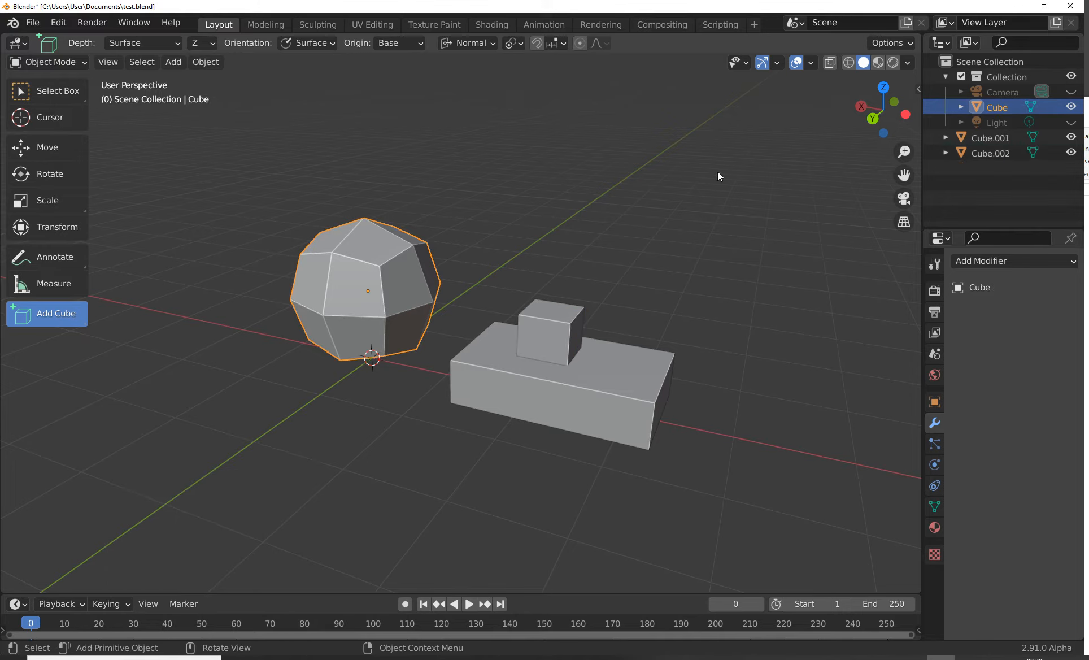
{"action": "left_click_drag", "start_coordinate": [917, 87], "coordinate": [709, 95]}
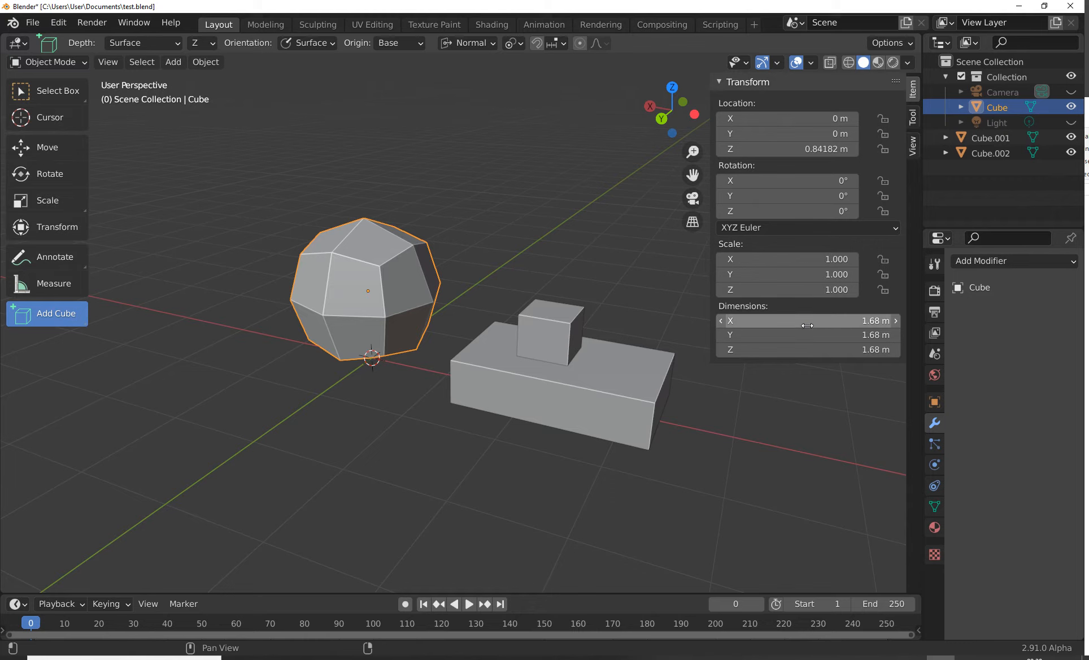
{"action": "left_click_drag", "start_coordinate": [540, 328], "coordinate": [490, 287]}
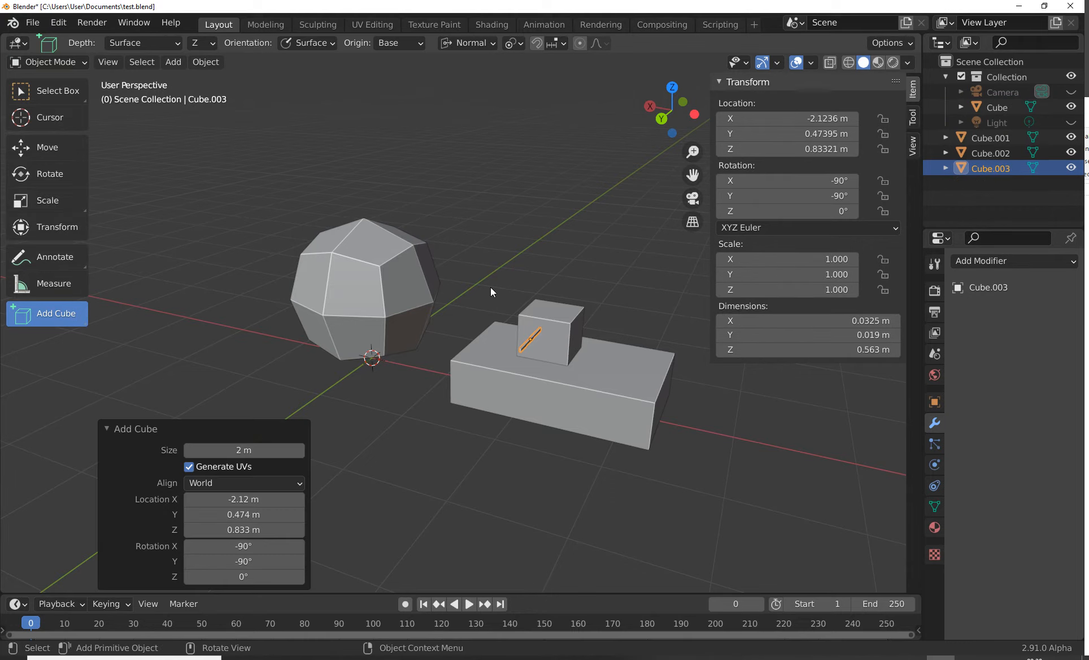
{"action": "key", "text": "Delete"}
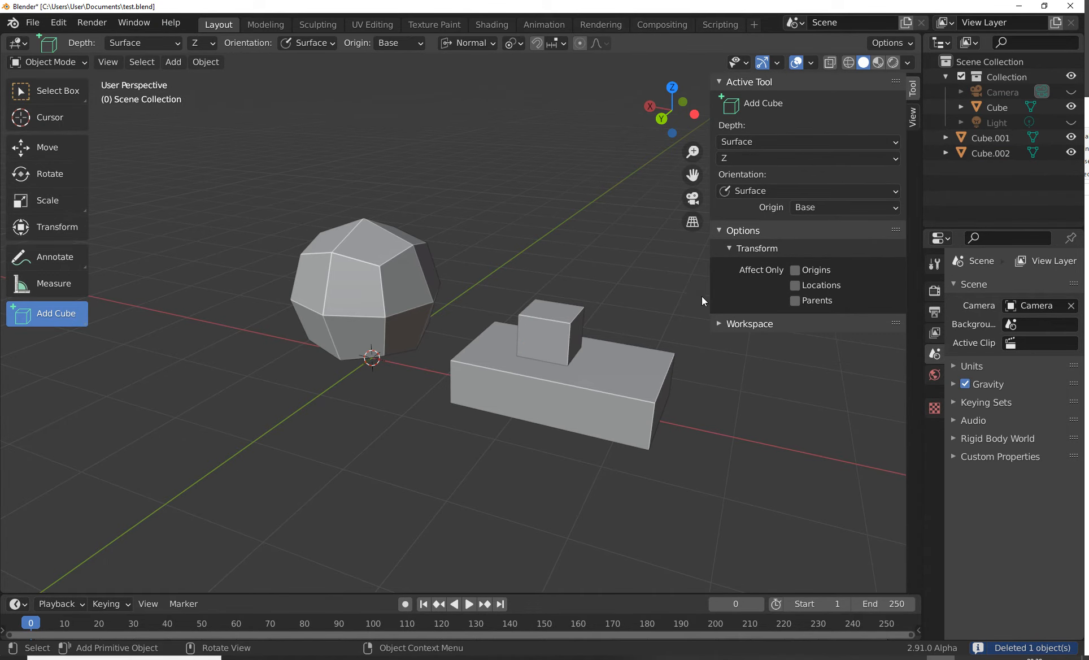
{"action": "key", "text": "n"}
Draw a box protruding from the long side face of the flat box.
{"action": "scroll", "coordinate": [570, 375], "scroll_direction": "up", "scroll_amount": 1}
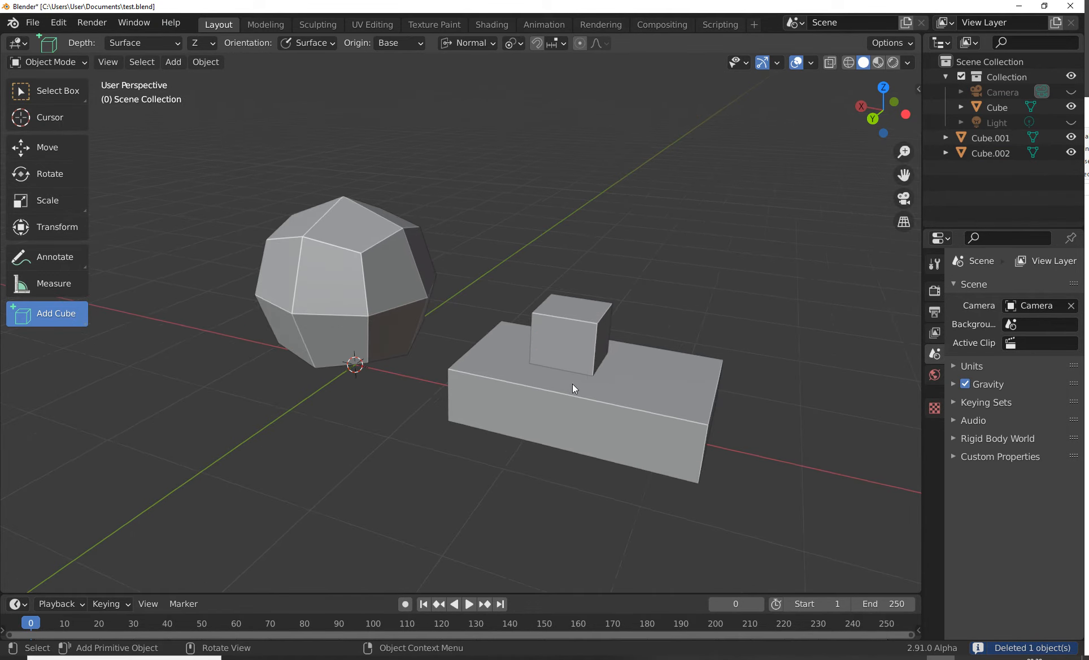
{"action": "left_click_drag", "start_coordinate": [515, 403], "coordinate": [570, 440]}
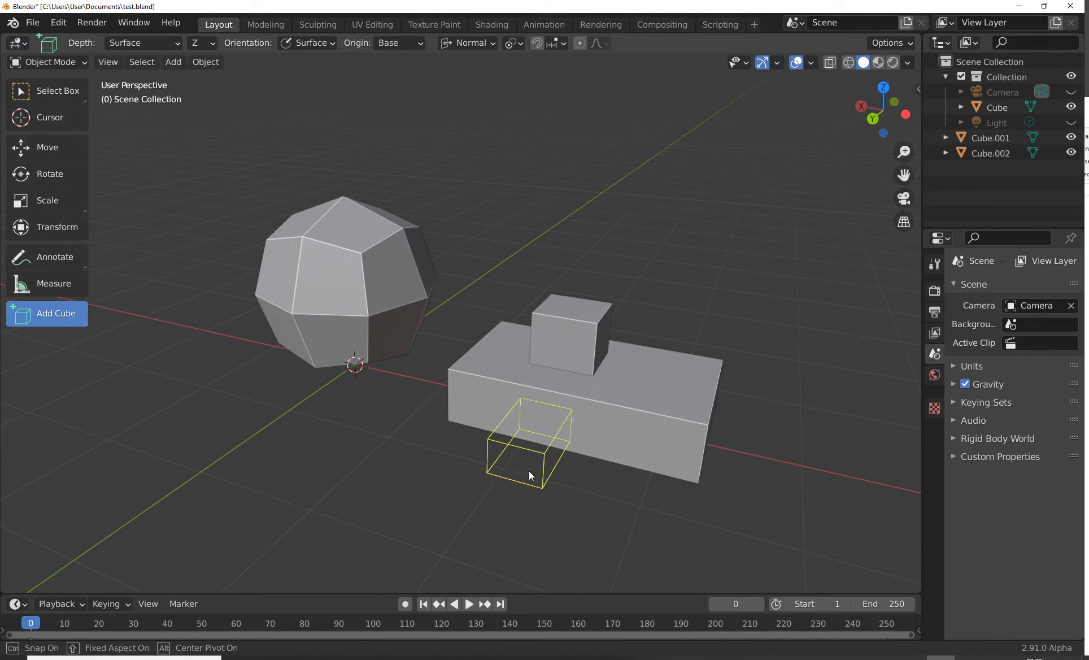
{"action": "left_click", "coordinate": [530, 475]}
Draw an elongated box extending outward from the flat box's end face, away from the sphere.
{"action": "middle_click_drag", "start_coordinate": [509, 461], "coordinate": [499, 412]}
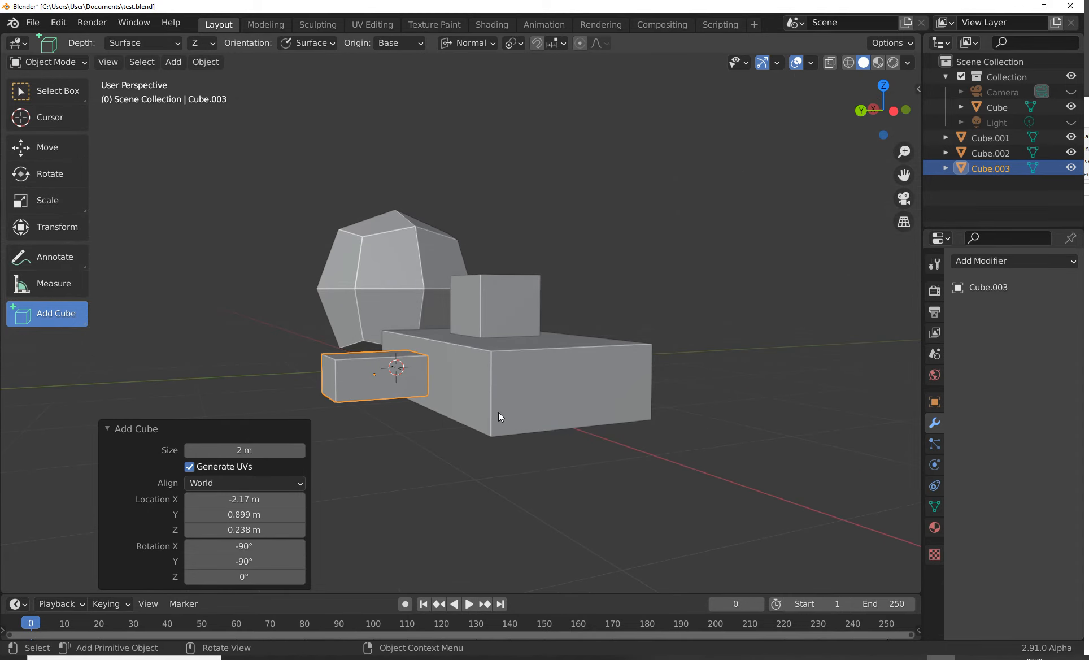
{"action": "left_click_drag", "start_coordinate": [535, 375], "coordinate": [641, 410]}
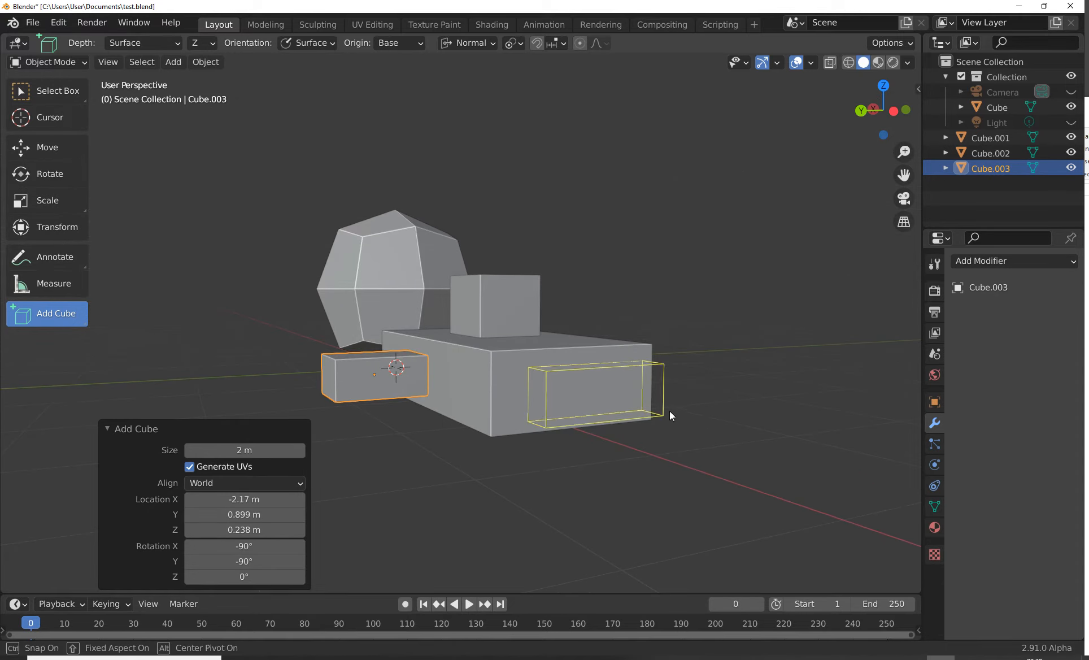
{"action": "left_click", "coordinate": [735, 427]}
Draw a long box sticking out of one of the faceted sphere's upper faces.
{"action": "middle_click_drag", "start_coordinate": [735, 425], "coordinate": [340, 333]}
{"action": "left_click_drag", "start_coordinate": [280, 216], "coordinate": [316, 237]}
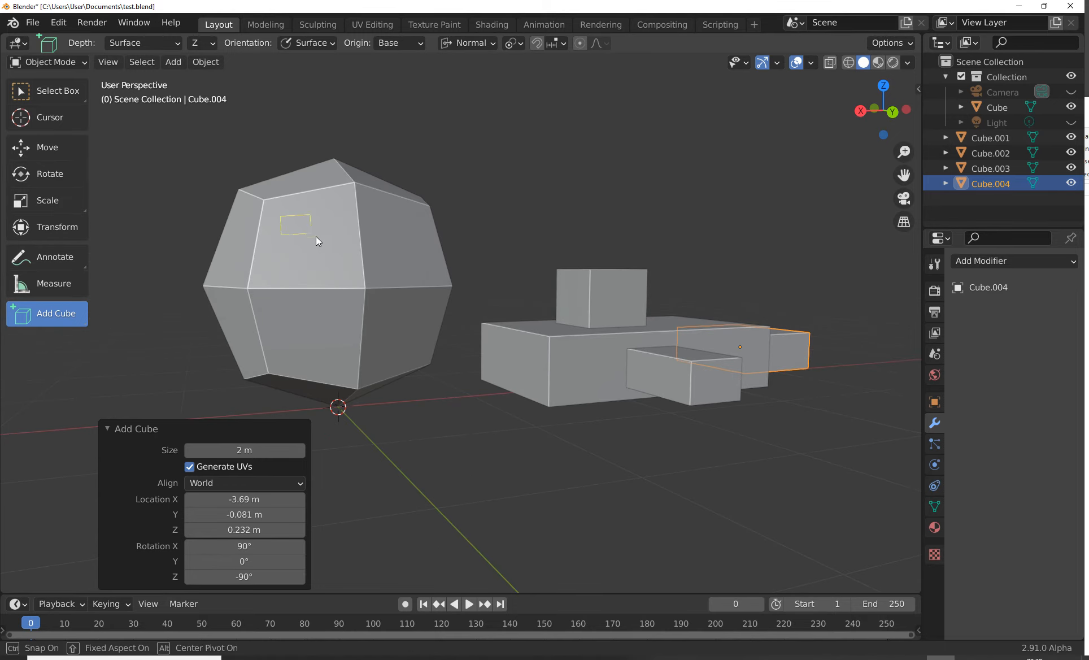
{"action": "left_click", "coordinate": [377, 251]}
Draw another box projecting from one of the faceted sphere's lower faces.
{"action": "middle_click_drag", "start_coordinate": [301, 247], "coordinate": [448, 226]}
{"action": "left_click_drag", "start_coordinate": [463, 221], "coordinate": [466, 285]}
{"action": "left_click", "coordinate": [507, 337]}
Reduce the size of the new box beneath the sphere to 1.07 m and collapse its creation settings.
{"action": "middle_click_drag", "start_coordinate": [323, 256], "coordinate": [341, 407]}
{"action": "left_click_drag", "start_coordinate": [248, 450], "coordinate": [223, 456]}
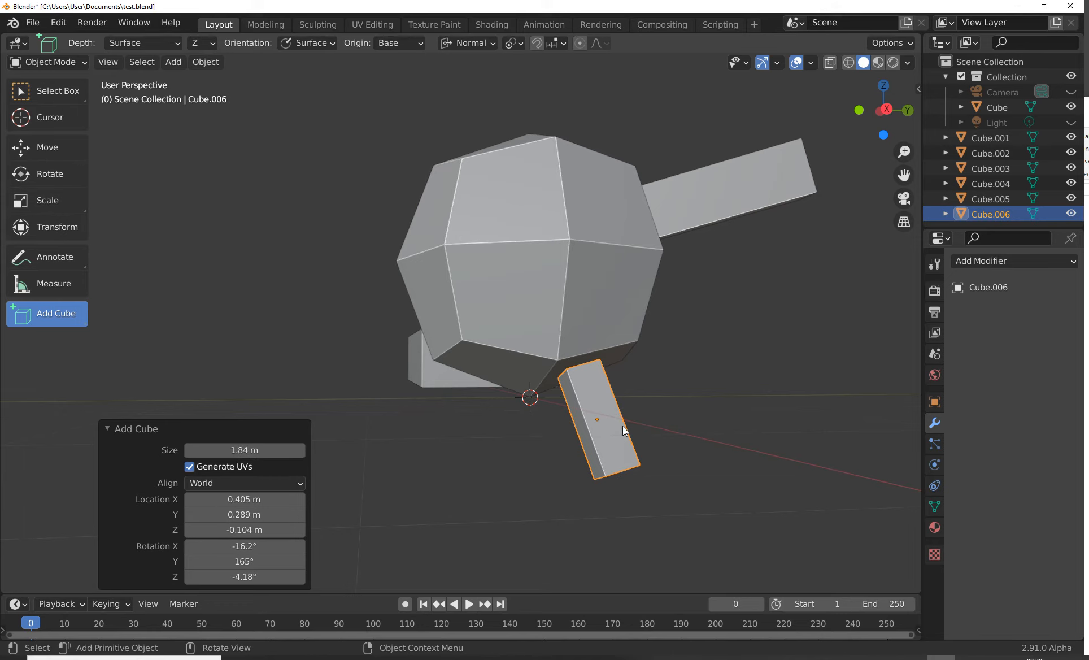
{"action": "middle_click_drag", "start_coordinate": [614, 427], "coordinate": [533, 363]}
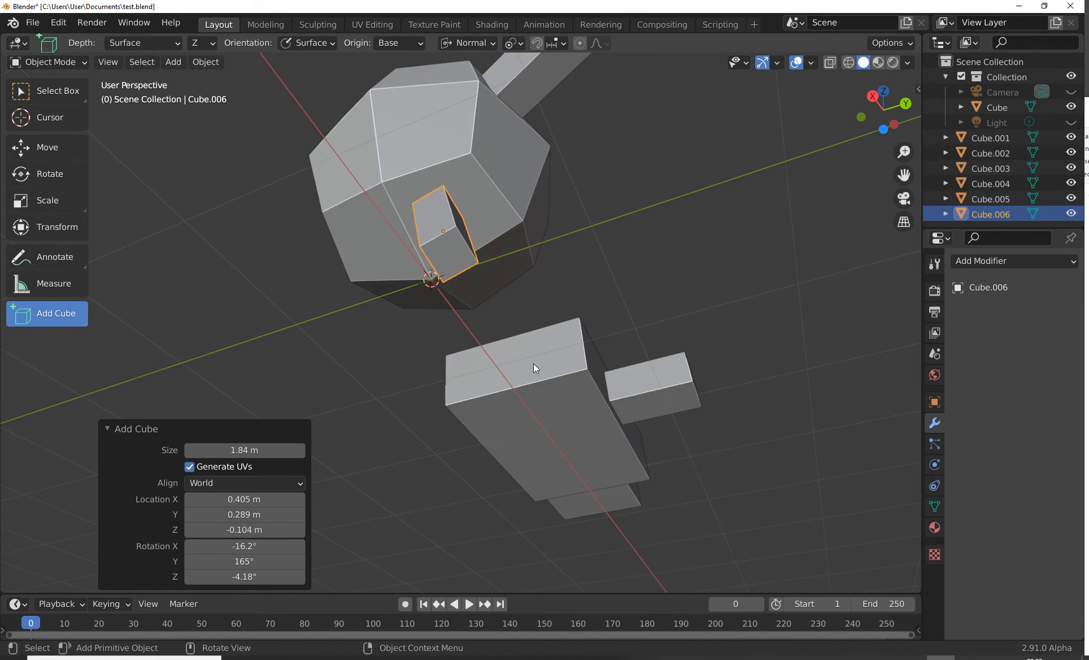
{"action": "middle_click_drag", "start_coordinate": [446, 244], "coordinate": [630, 430]}
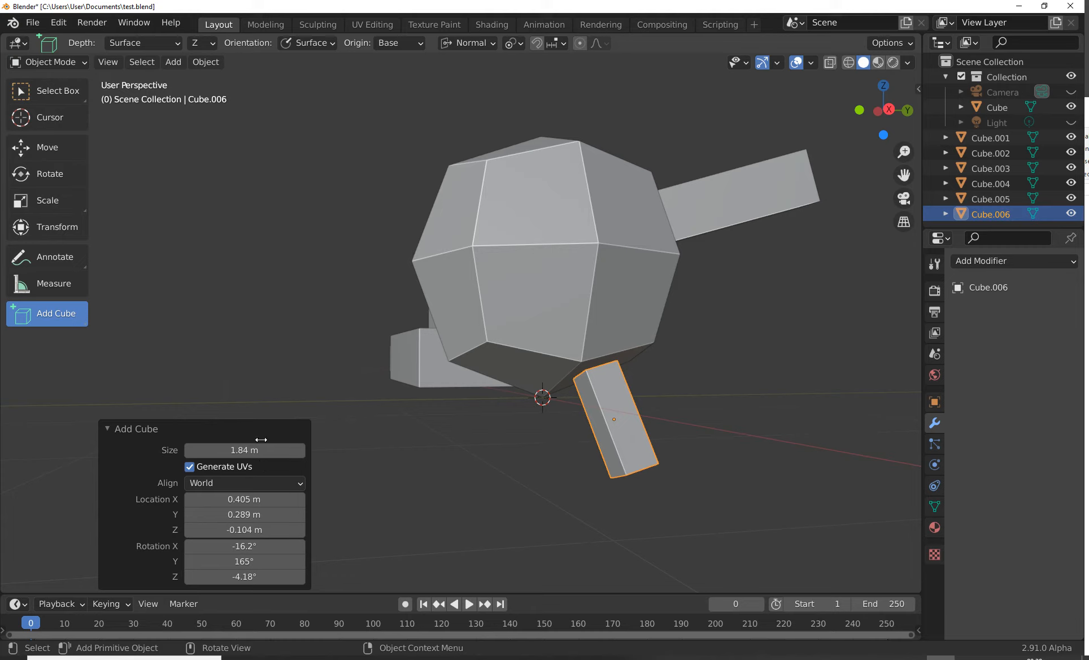
{"action": "left_click_drag", "start_coordinate": [244, 450], "coordinate": [226, 449]}
{"action": "middle_click_drag", "start_coordinate": [315, 469], "coordinate": [518, 363]}
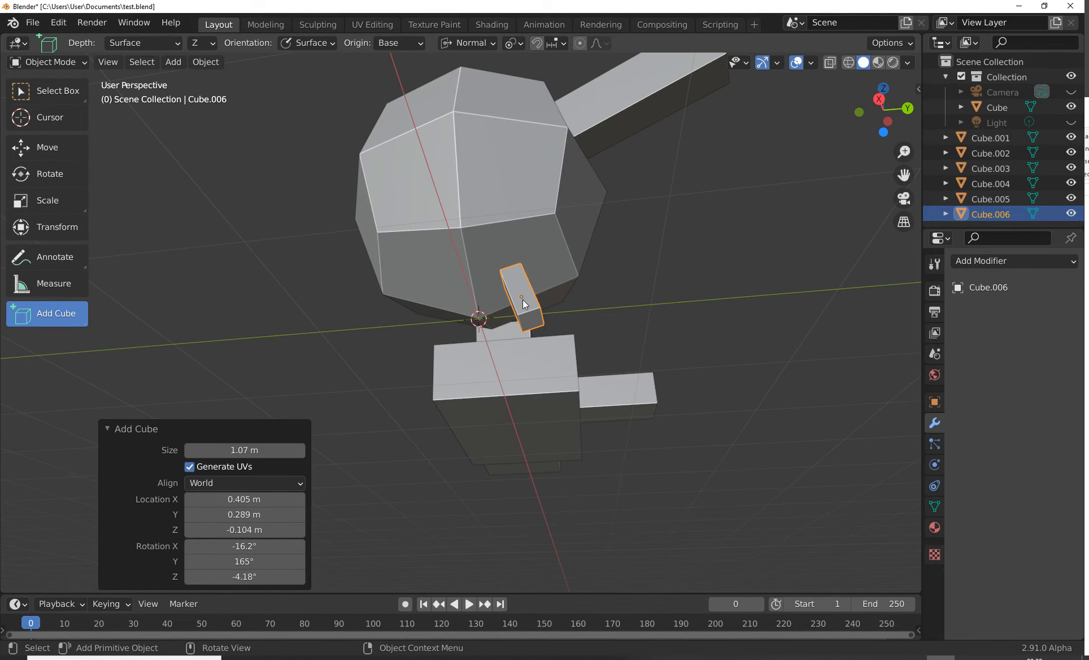
{"action": "middle_click_drag", "start_coordinate": [513, 367], "coordinate": [580, 362]}
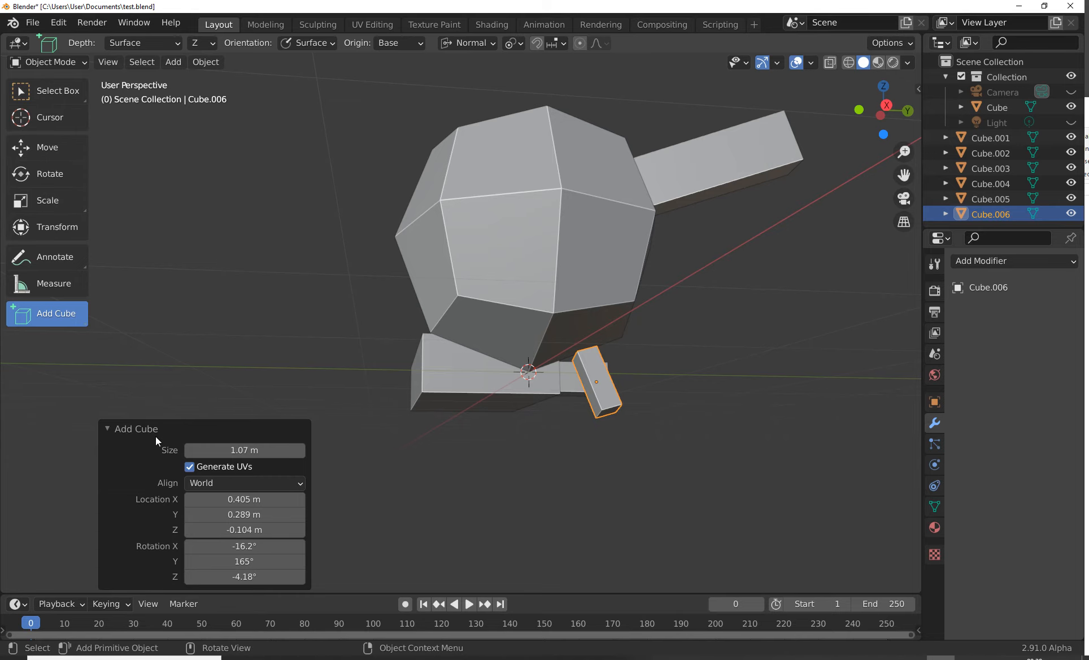
{"action": "middle_click_drag", "start_coordinate": [554, 403], "coordinate": [511, 377]}
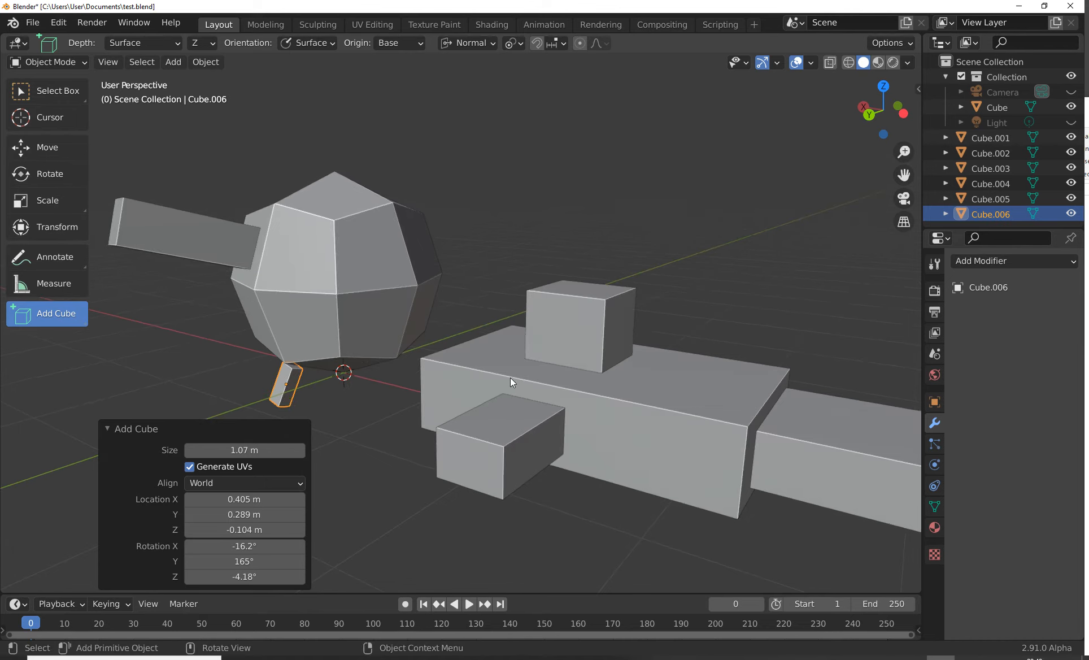
{"action": "left_click", "coordinate": [103, 427]}
{"action": "middle_click_drag", "start_coordinate": [278, 454], "coordinate": [405, 425]}
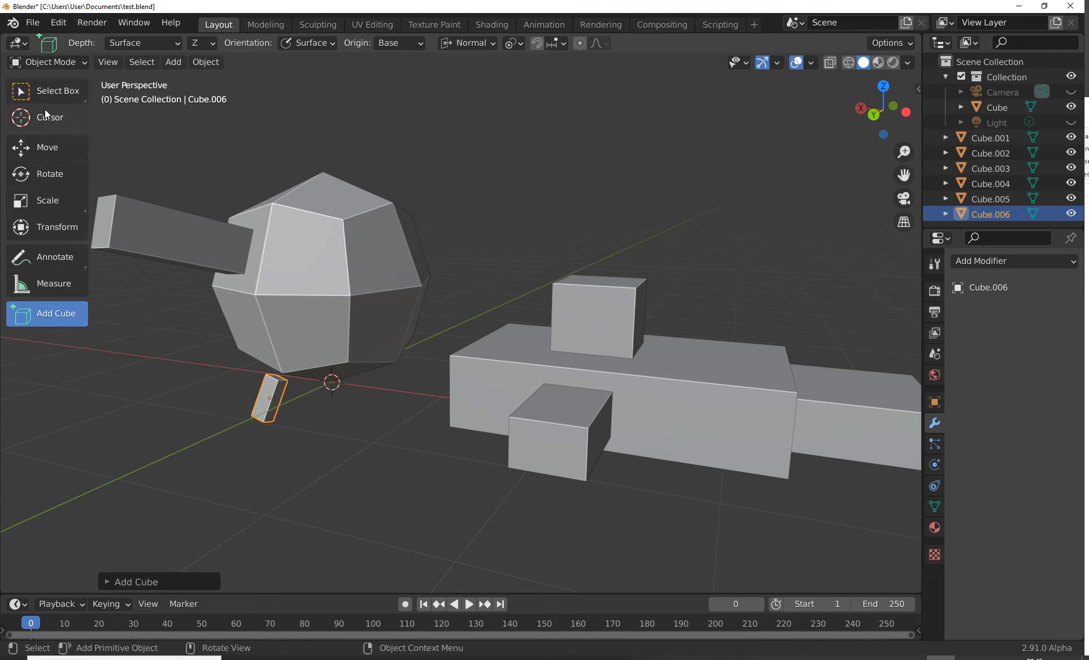
Draw a cone on the flat box's top face beside the small cube using the Add Cone tool.
{"action": "left_click", "coordinate": [46, 94]}
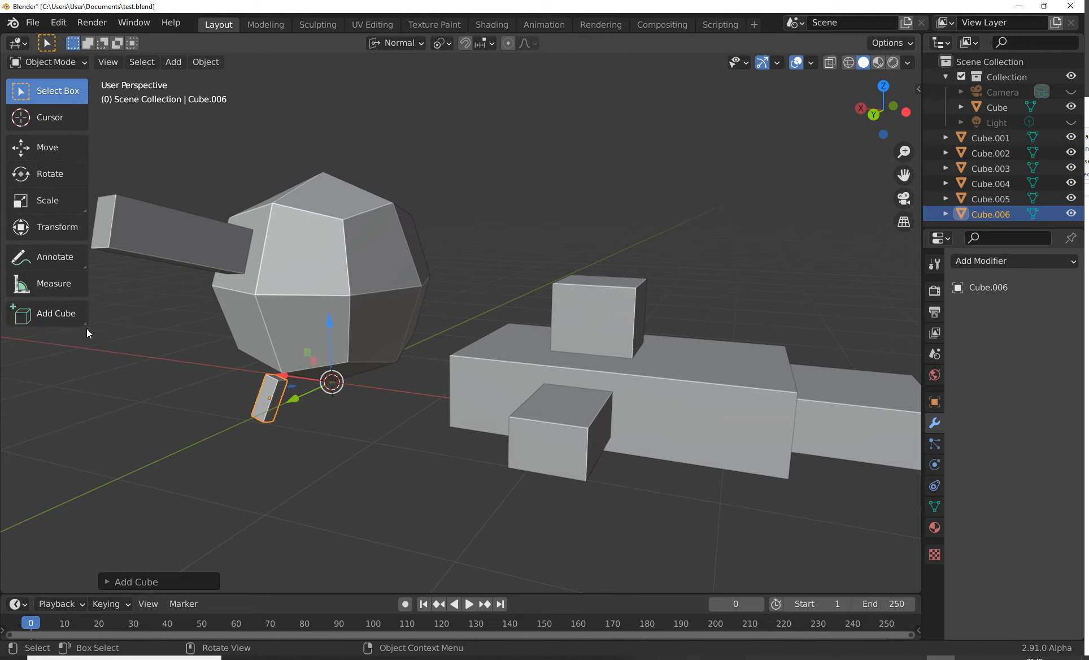
{"action": "left_click", "coordinate": [46, 311]}
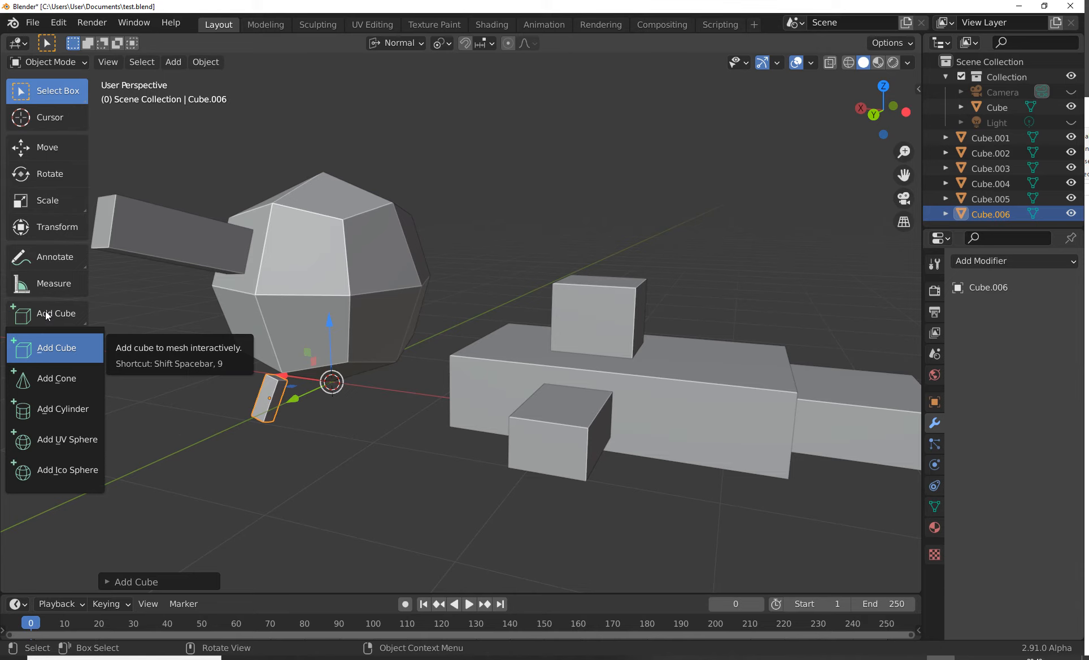
{"action": "left_click", "coordinate": [58, 380]}
{"action": "middle_click_drag", "start_coordinate": [340, 281], "coordinate": [656, 386]}
{"action": "left_click_drag", "start_coordinate": [675, 388], "coordinate": [709, 411]}
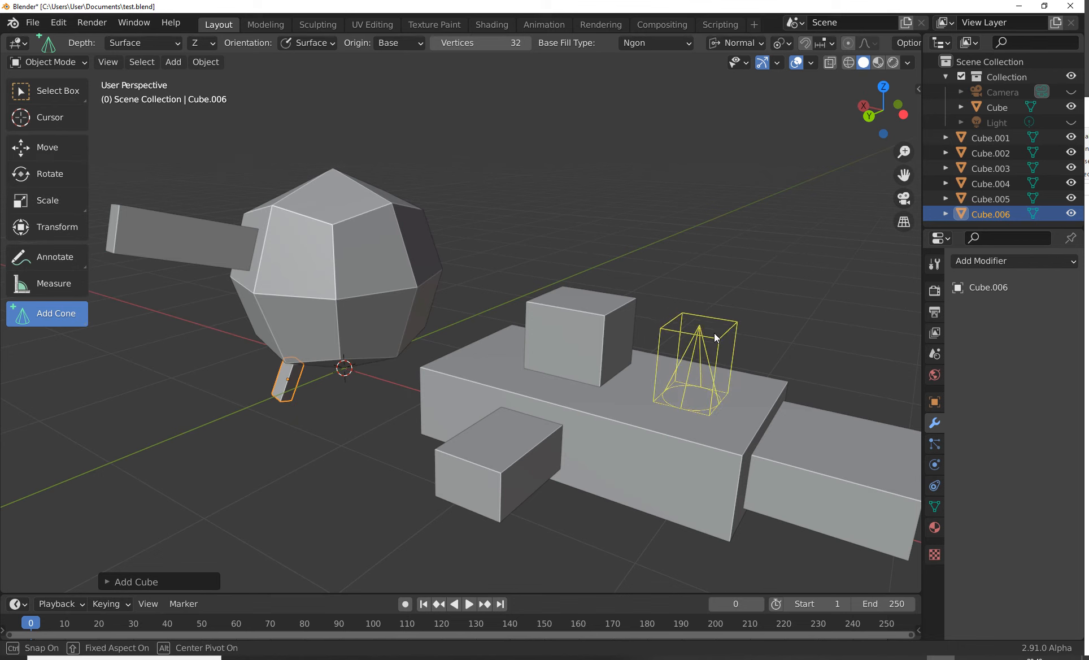
{"action": "left_click", "coordinate": [711, 358]}
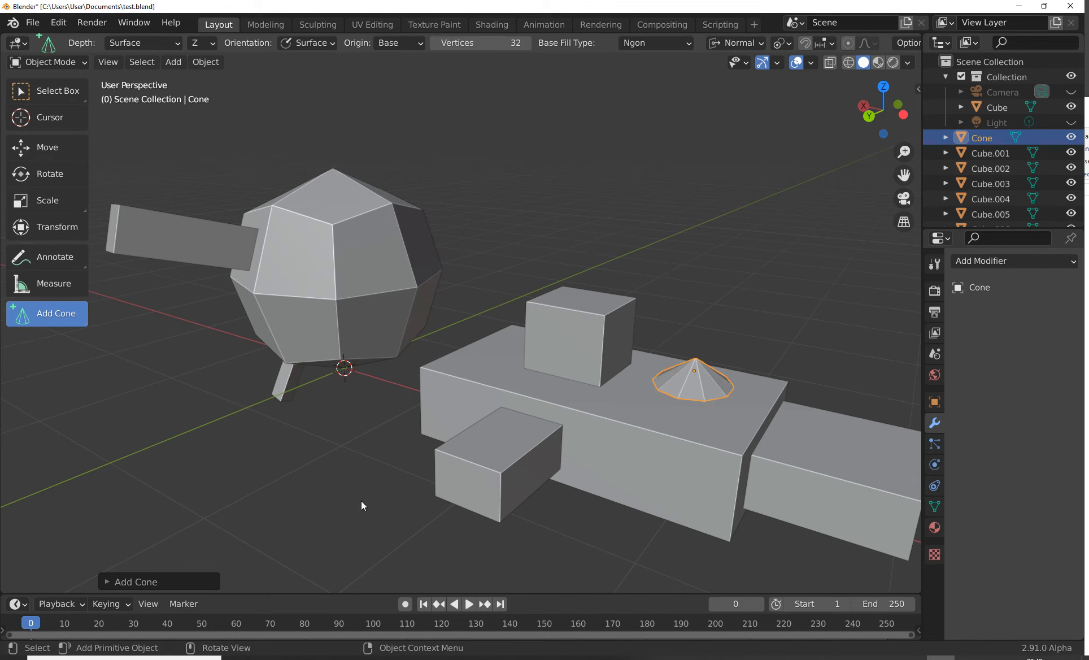
Reduce the new cone's vertices to 4 to turn it into a pyramid.
{"action": "left_click", "coordinate": [106, 582]}
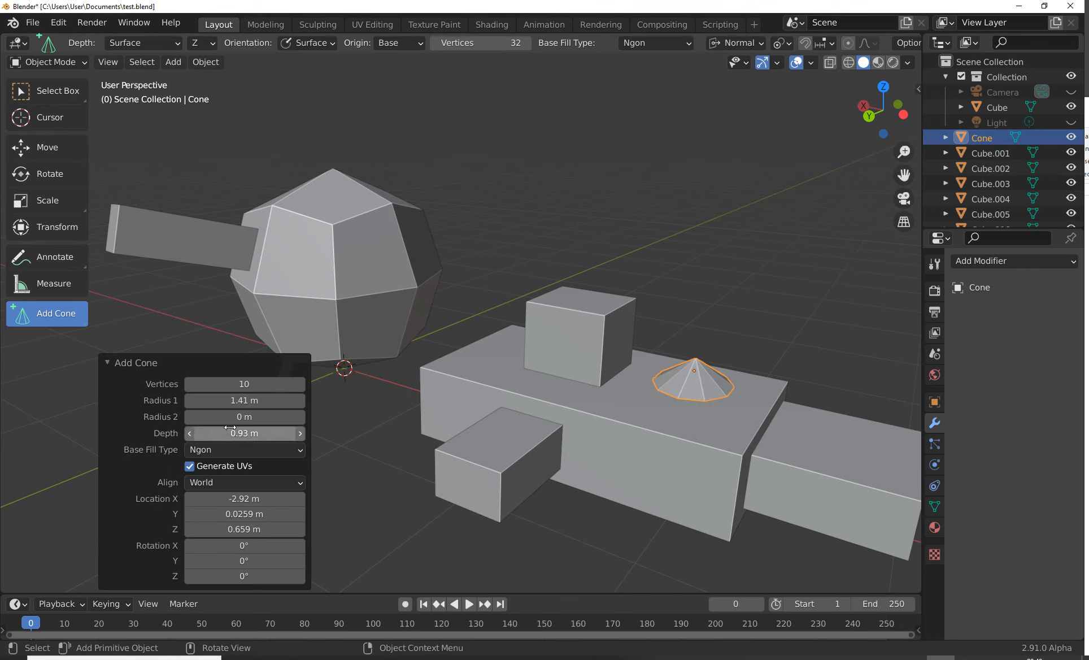
{"action": "mouse_move", "coordinate": [250, 386]}
{"action": "left_mouse_down"}
{"action": "mouse_move", "coordinate": [229, 387]}
{"action": "mouse_move", "coordinate": [266, 387]}
{"action": "mouse_move", "coordinate": [246, 393]}
{"action": "left_mouse_up"}
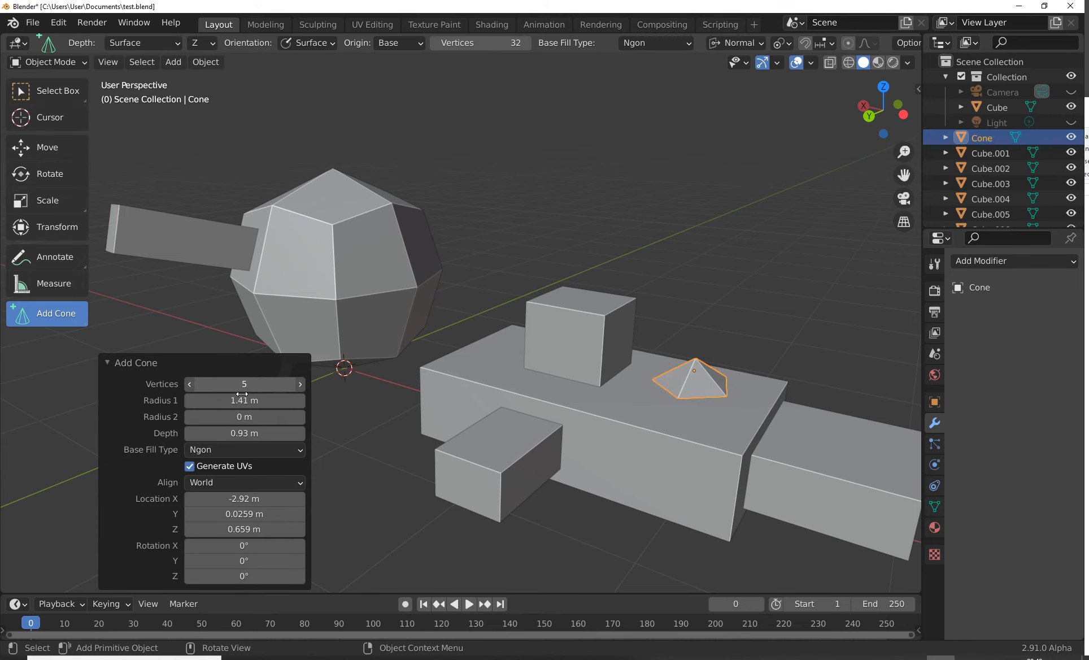
{"action": "middle_click_drag", "start_coordinate": [647, 352], "coordinate": [647, 421]}
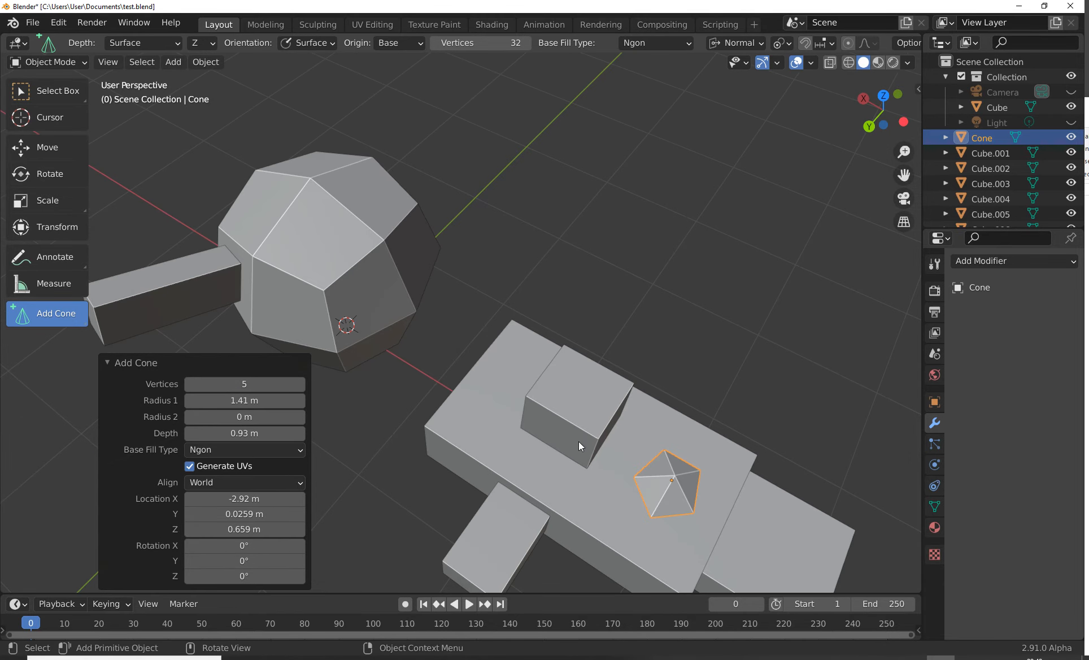
{"action": "left_click", "coordinate": [190, 386]}
Draw a second cone pointing outward from the flat box's long side face.
{"action": "middle_click_drag", "start_coordinate": [598, 481], "coordinate": [673, 345]}
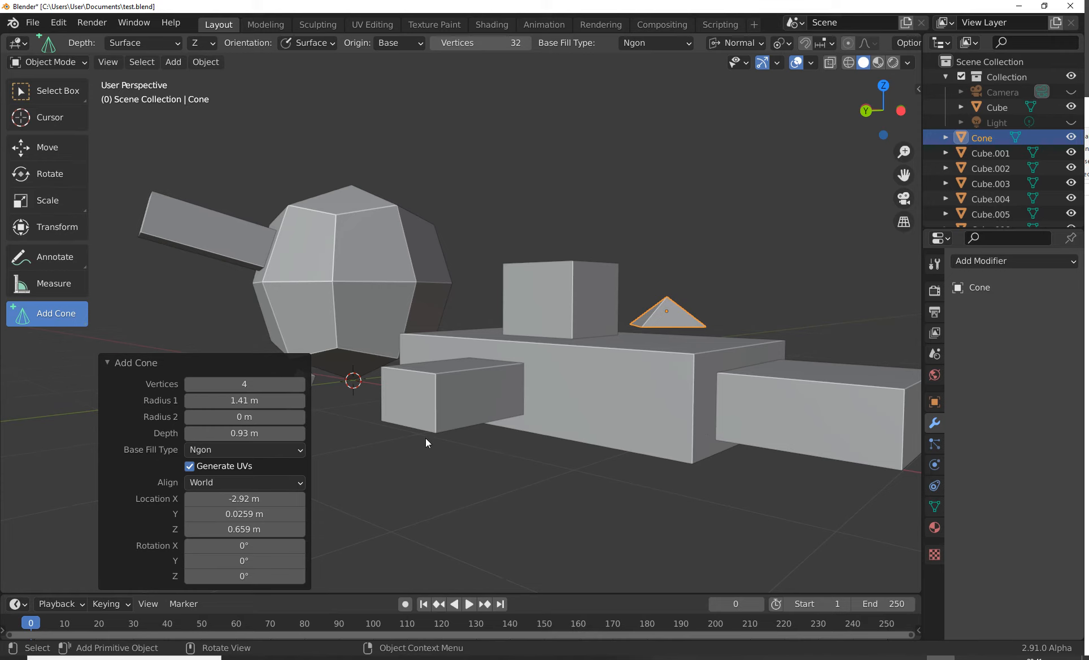
{"action": "left_click_drag", "start_coordinate": [594, 374], "coordinate": [601, 383]}
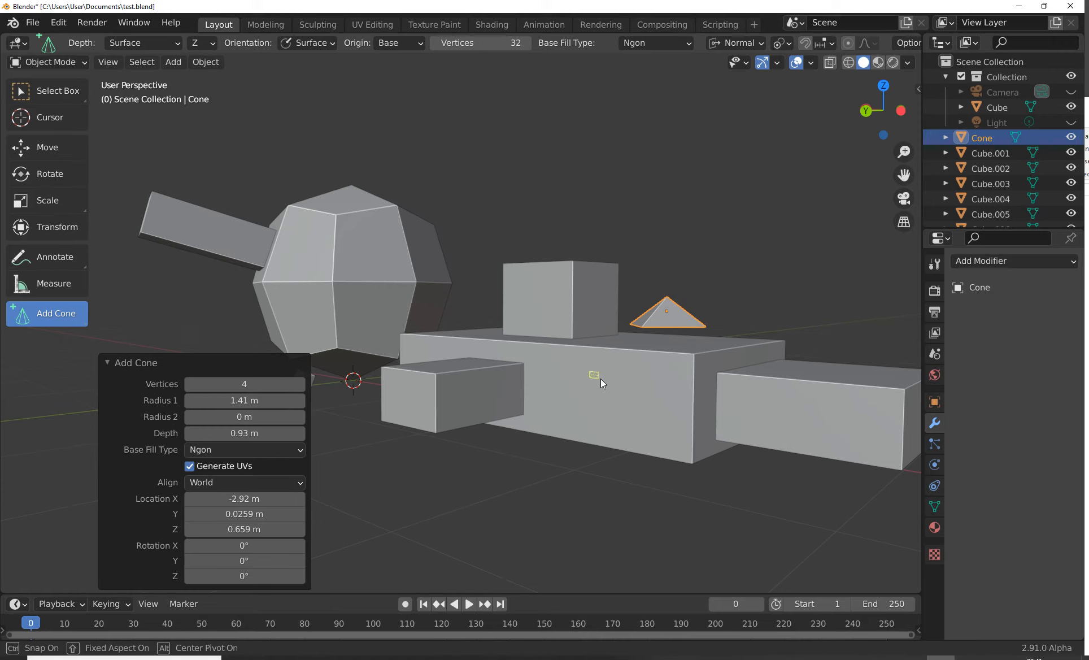
{"action": "left_click_drag", "start_coordinate": [634, 420], "coordinate": [637, 432]}
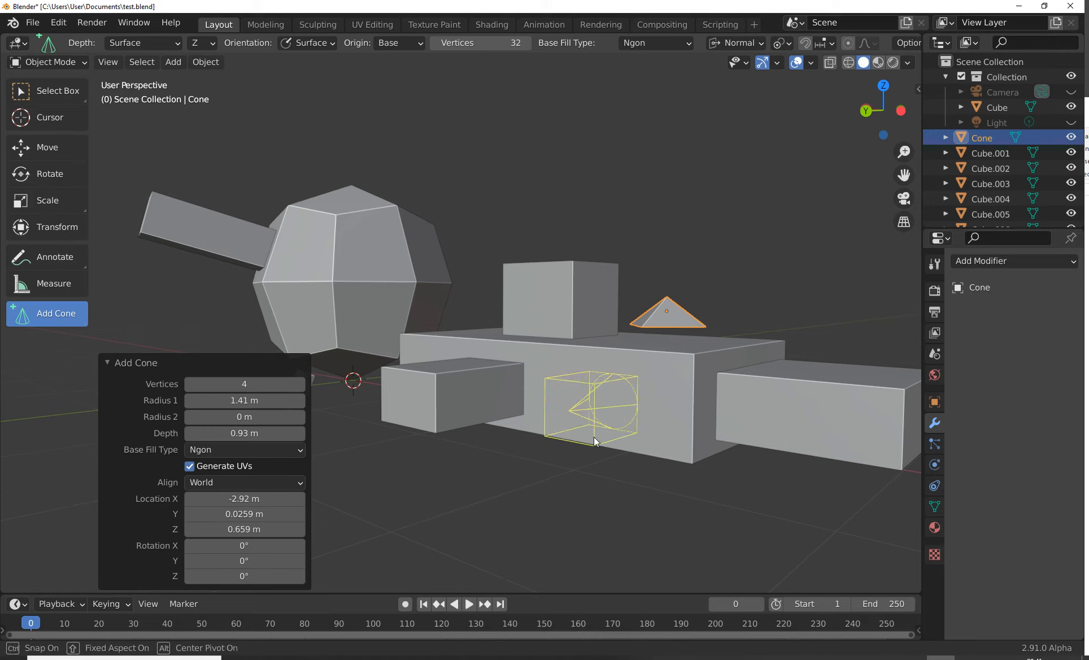
{"action": "left_click", "coordinate": [592, 437]}
Set the vertices of the cone on the side face to 10.
{"action": "middle_click_drag", "start_coordinate": [614, 418], "coordinate": [650, 430]}
{"action": "left_click", "coordinate": [264, 388]}
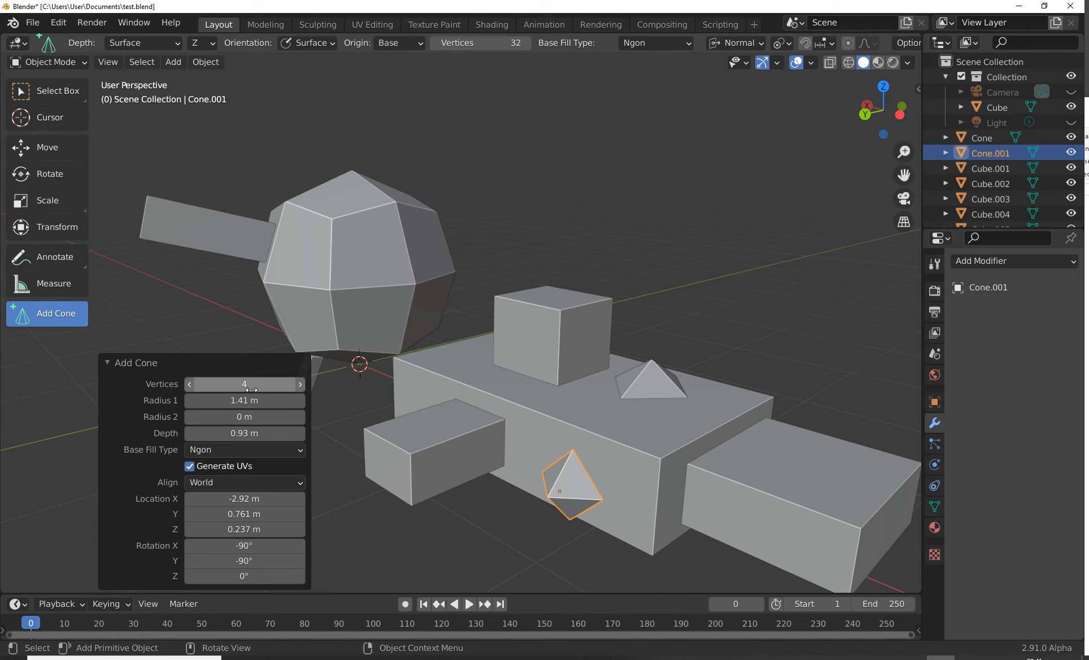
{"action": "type", "text": "12"}
{"action": "key", "text": "Return"}
{"action": "mouse_move", "coordinate": [263, 389]}
{"action": "left_mouse_down"}
{"action": "mouse_move", "coordinate": [305, 389]}
{"action": "mouse_move", "coordinate": [259, 389]}
{"action": "left_mouse_up"}
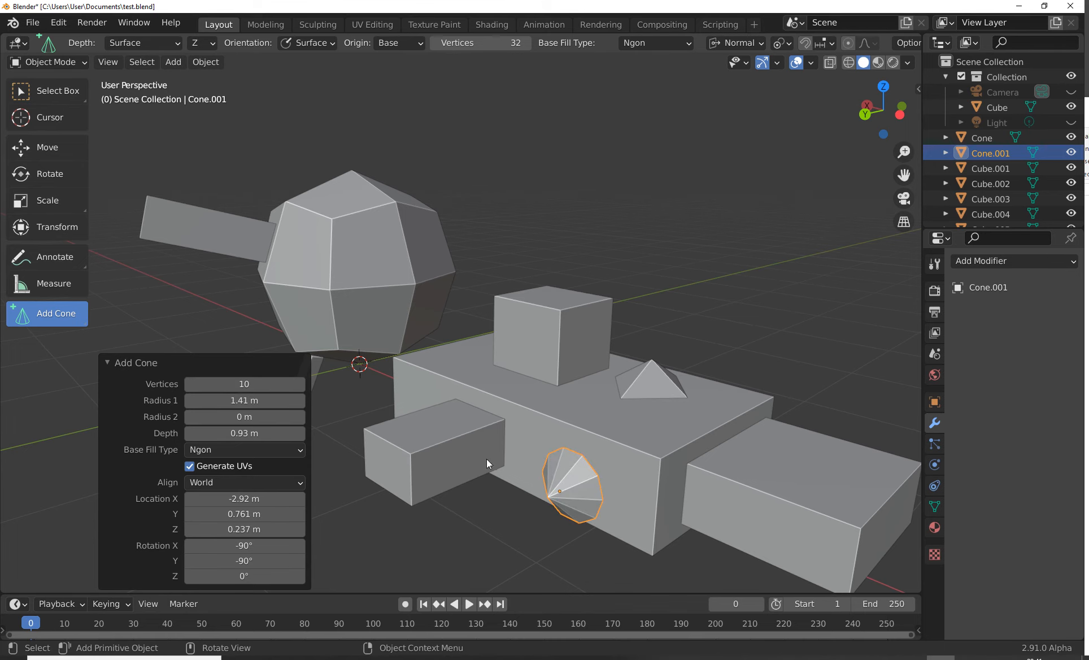
Draw a third cone on the top face of the box attached to the flat box's end.
{"action": "left_click_drag", "start_coordinate": [778, 449], "coordinate": [817, 497]}
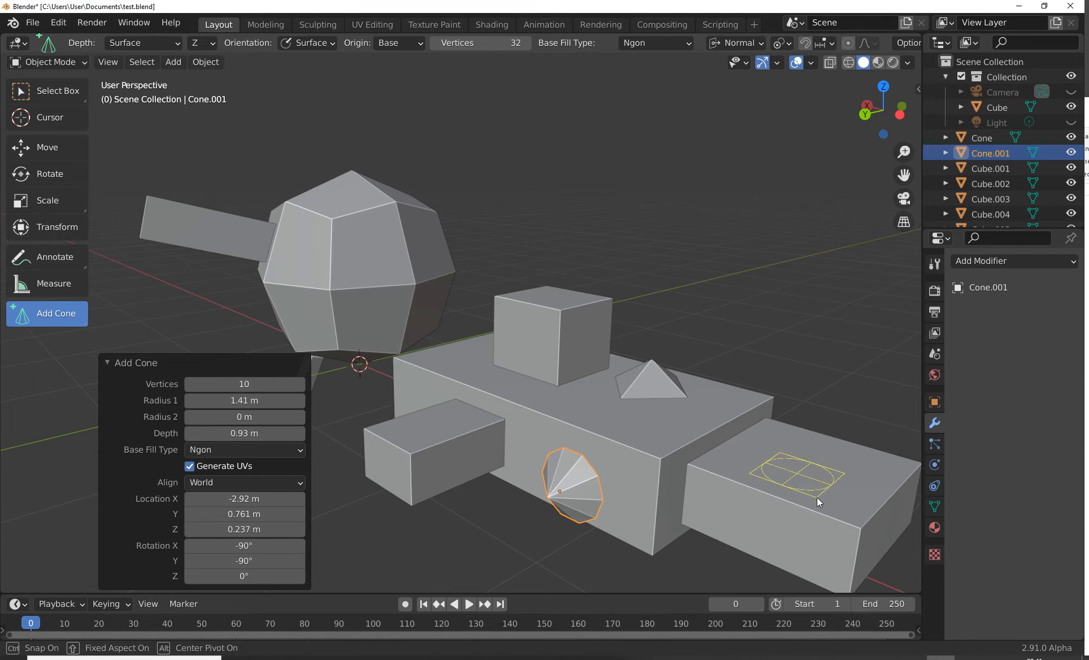
{"action": "left_click", "coordinate": [774, 471]}
{"action": "middle_click_drag", "start_coordinate": [727, 456], "coordinate": [792, 474]}
{"action": "scroll", "coordinate": [487, 468], "scroll_direction": "up", "scroll_amount": 2}
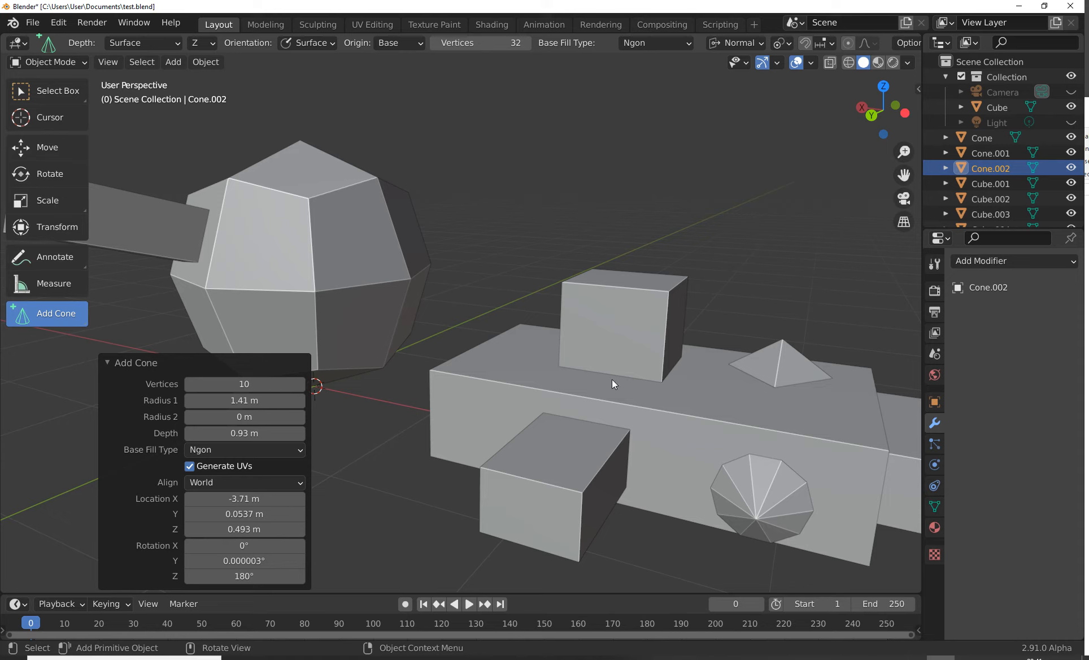
Use Add Cylinder to draw a cylinder on the top face of the small box attached to the flat box's long side.
{"action": "left_click", "coordinate": [42, 313]}
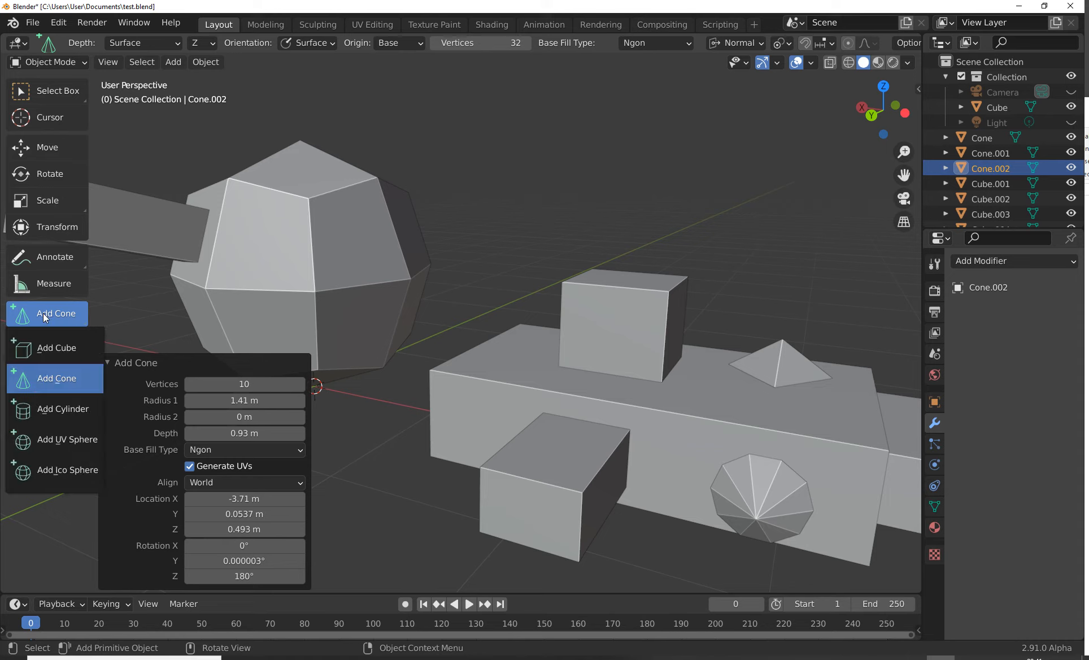
{"action": "left_click", "coordinate": [52, 410]}
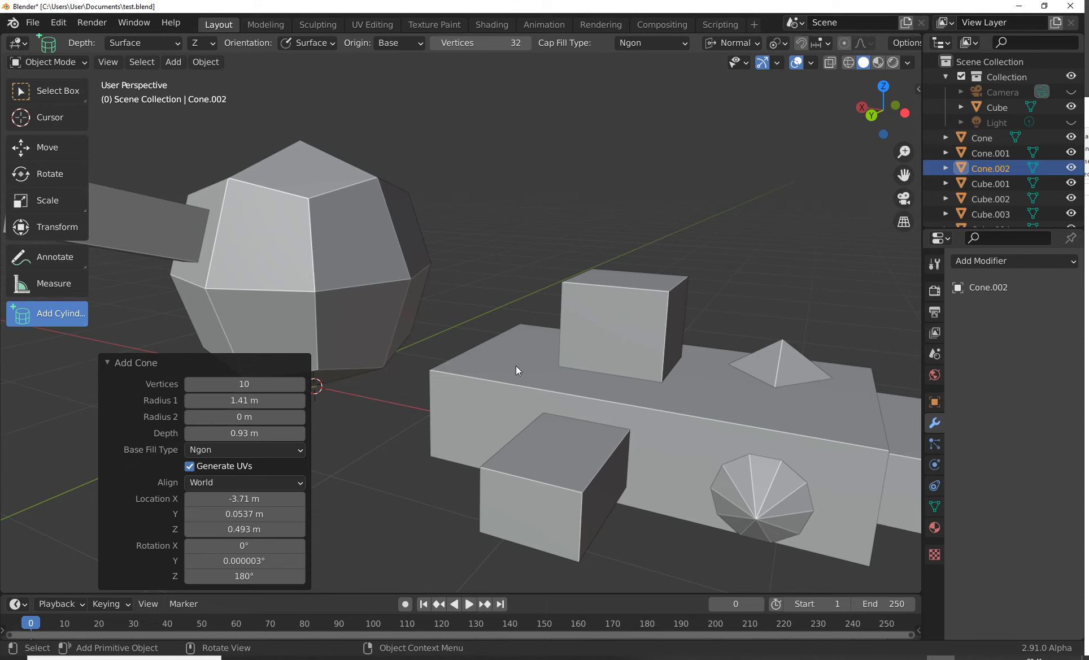
{"action": "left_click_drag", "start_coordinate": [551, 432], "coordinate": [575, 469]}
{"action": "left_click", "coordinate": [574, 379]}
{"action": "middle_click_drag", "start_coordinate": [577, 415], "coordinate": [709, 480]}
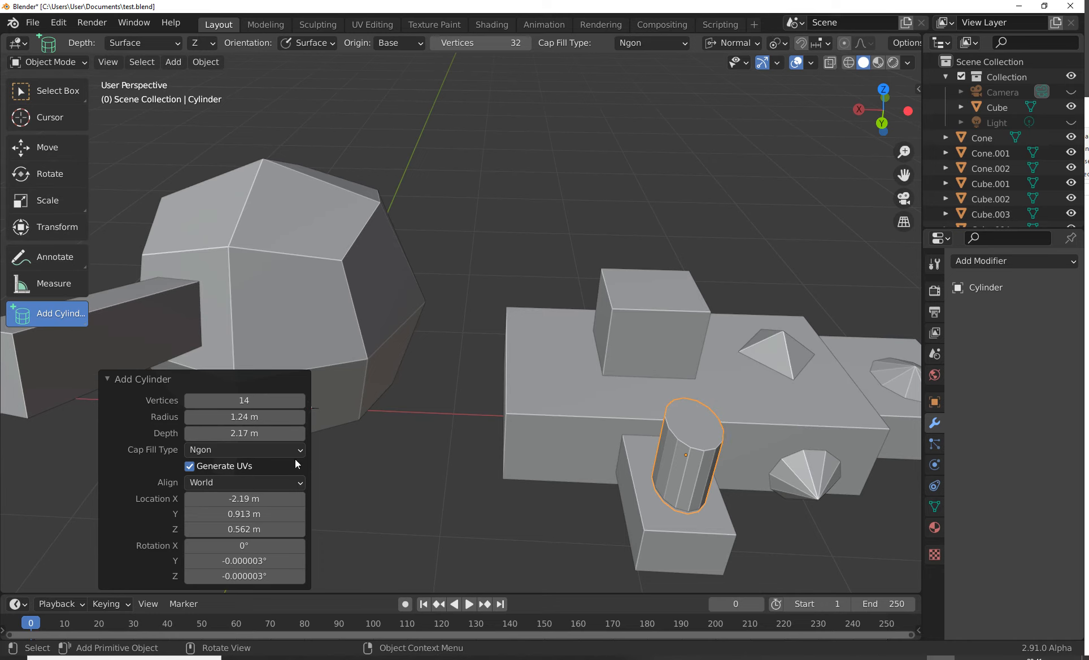
Set the cylinder's vertices to 10, its radius to 1.17 m and its depth to 1.89 m.
{"action": "mouse_move", "coordinate": [251, 417]}
{"action": "left_mouse_down"}
{"action": "mouse_move", "coordinate": [234, 417]}
{"action": "mouse_move", "coordinate": [261, 428]}
{"action": "mouse_move", "coordinate": [248, 427]}
{"action": "left_mouse_up"}
{"action": "mouse_move", "coordinate": [243, 400]}
{"action": "left_mouse_down"}
{"action": "mouse_move", "coordinate": [257, 400]}
{"action": "mouse_move", "coordinate": [241, 409]}
{"action": "left_mouse_up"}
{"action": "middle_click_drag", "start_coordinate": [517, 432], "coordinate": [430, 381]}
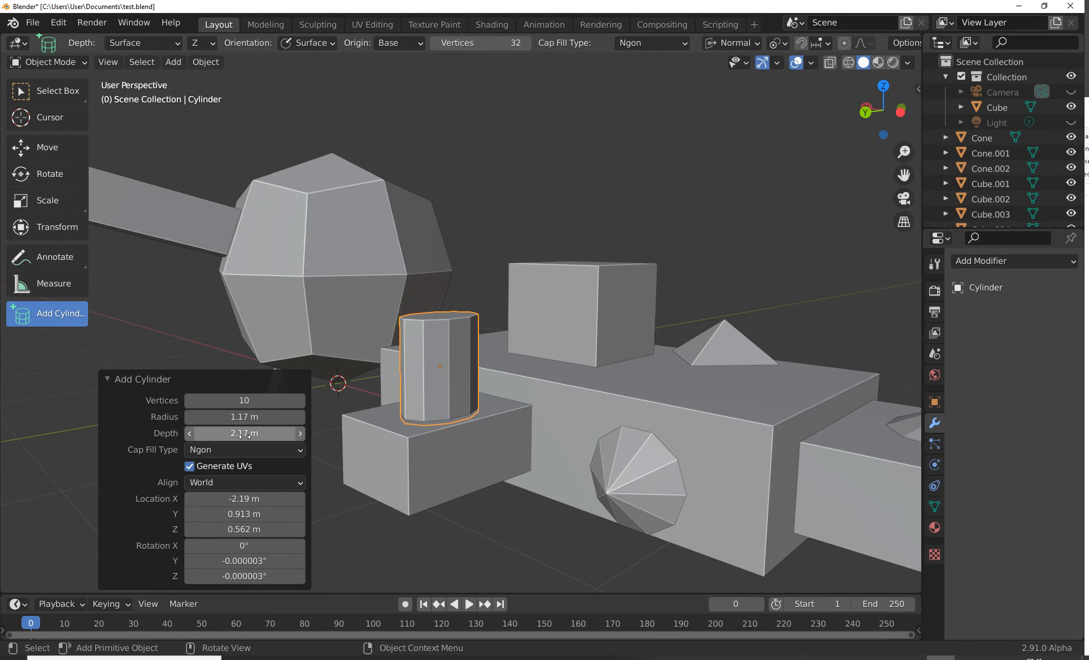
{"action": "left_click_drag", "start_coordinate": [239, 434], "coordinate": [228, 467]}
{"action": "middle_click_drag", "start_coordinate": [383, 428], "coordinate": [525, 437]}
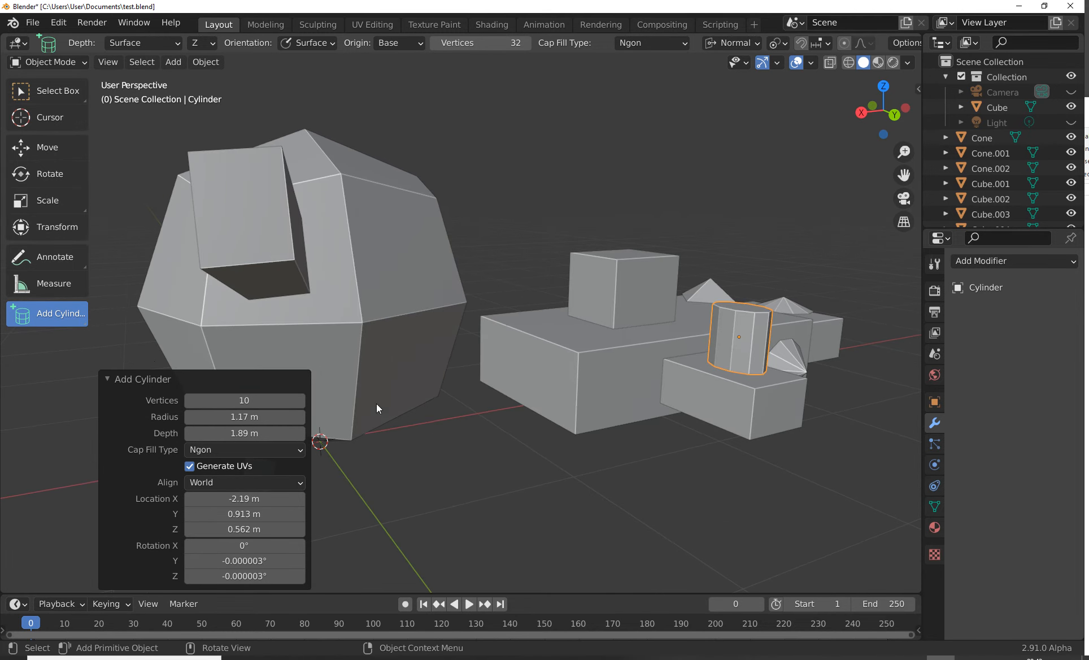
Use Add UV Sphere to draw a sphere on the faceted ball's upper side face beside the long bar, facing the flat box.
{"action": "left_click_drag", "start_coordinate": [42, 317], "coordinate": [63, 439]}
{"action": "middle_click_drag", "start_coordinate": [418, 349], "coordinate": [412, 313]}
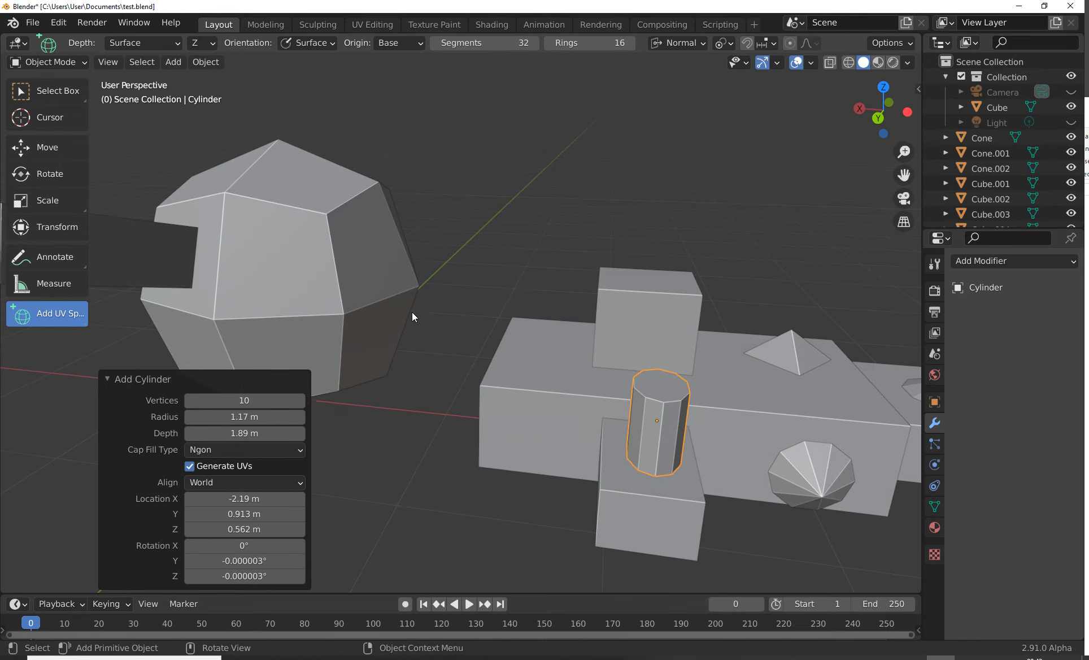
{"action": "left_click_drag", "start_coordinate": [255, 244], "coordinate": [292, 281]}
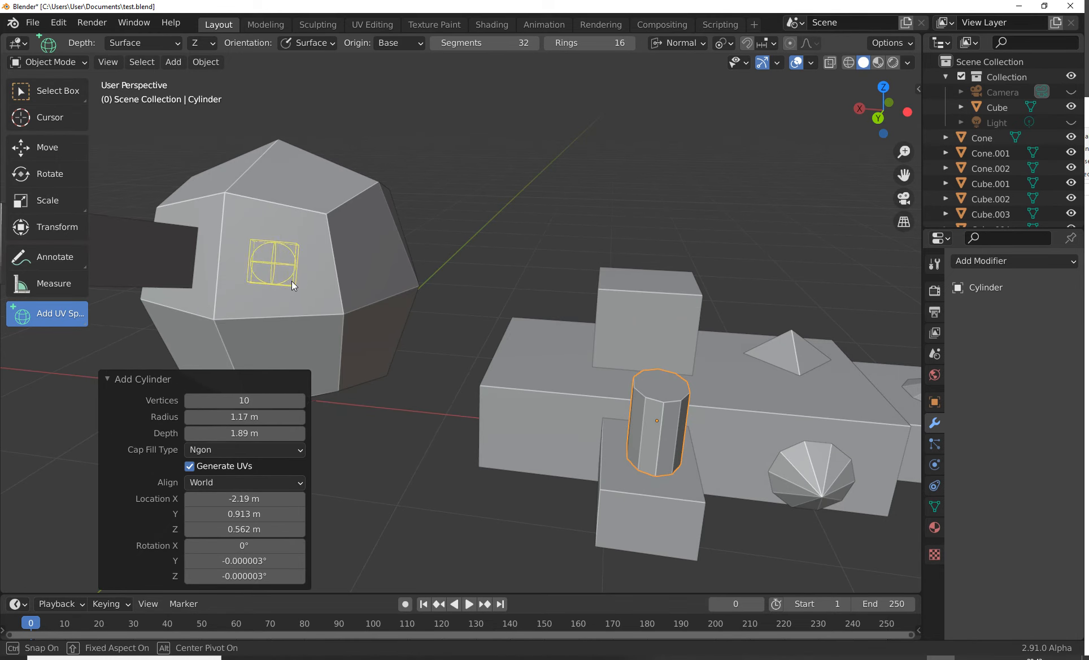
{"action": "left_click", "coordinate": [277, 252]}
{"action": "middle_click_drag", "start_coordinate": [264, 261], "coordinate": [492, 304]}
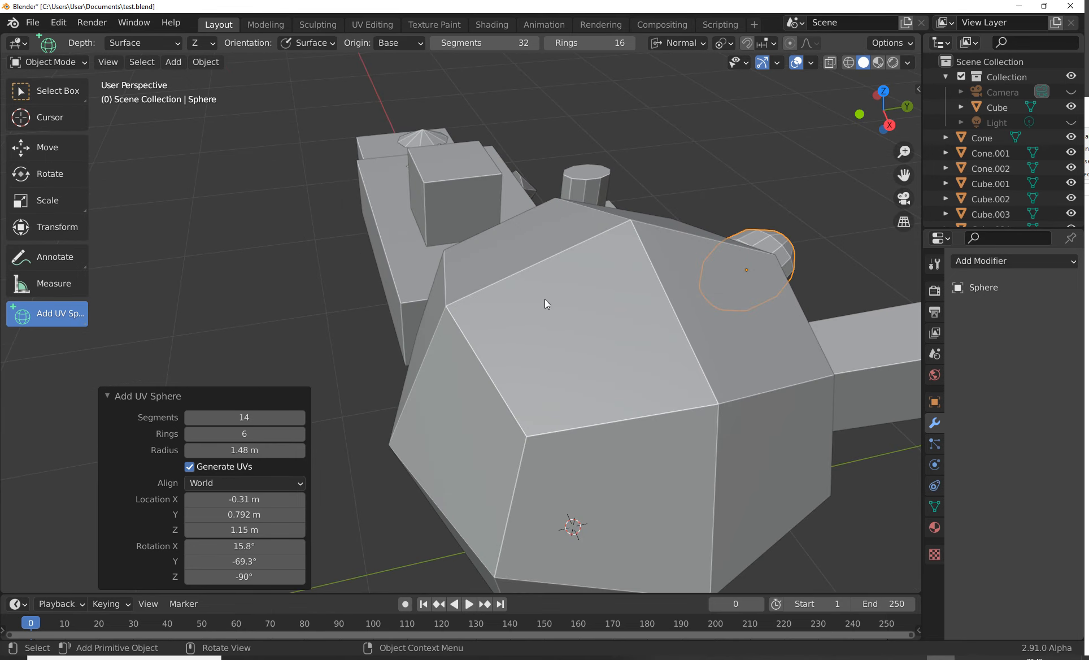
Draw a second UV sphere on one of the faceted ball's sloping top faces and give it 12 segments, 9 rings and a 1.37 m radius.
{"action": "left_click_drag", "start_coordinate": [564, 298], "coordinate": [568, 303]}
{"action": "left_click_drag", "start_coordinate": [589, 373], "coordinate": [501, 351]}
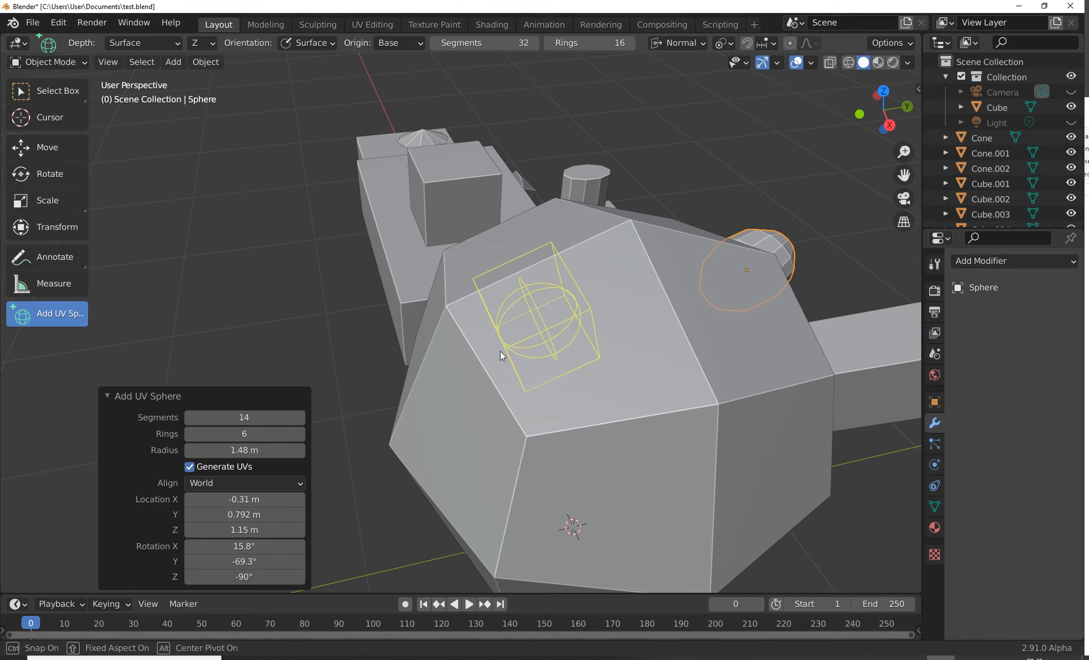
{"action": "left_click", "coordinate": [497, 351]}
{"action": "middle_click_drag", "start_coordinate": [514, 363], "coordinate": [472, 336]}
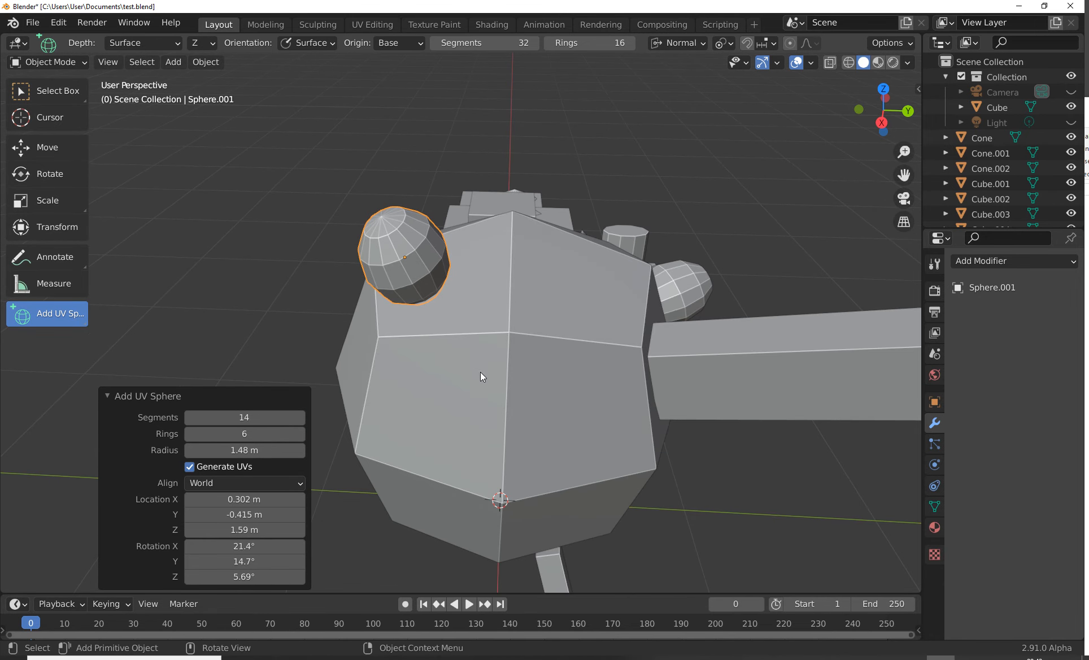
{"action": "left_click_drag", "start_coordinate": [251, 417], "coordinate": [238, 450]}
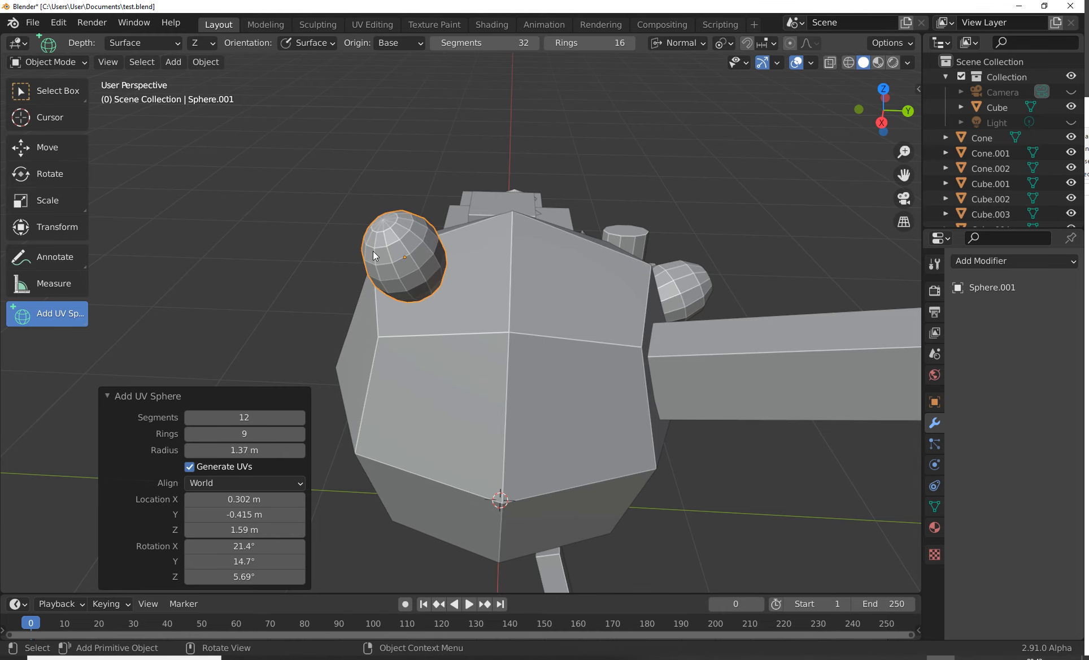
{"action": "middle_click_drag", "start_coordinate": [394, 281], "coordinate": [438, 318]}
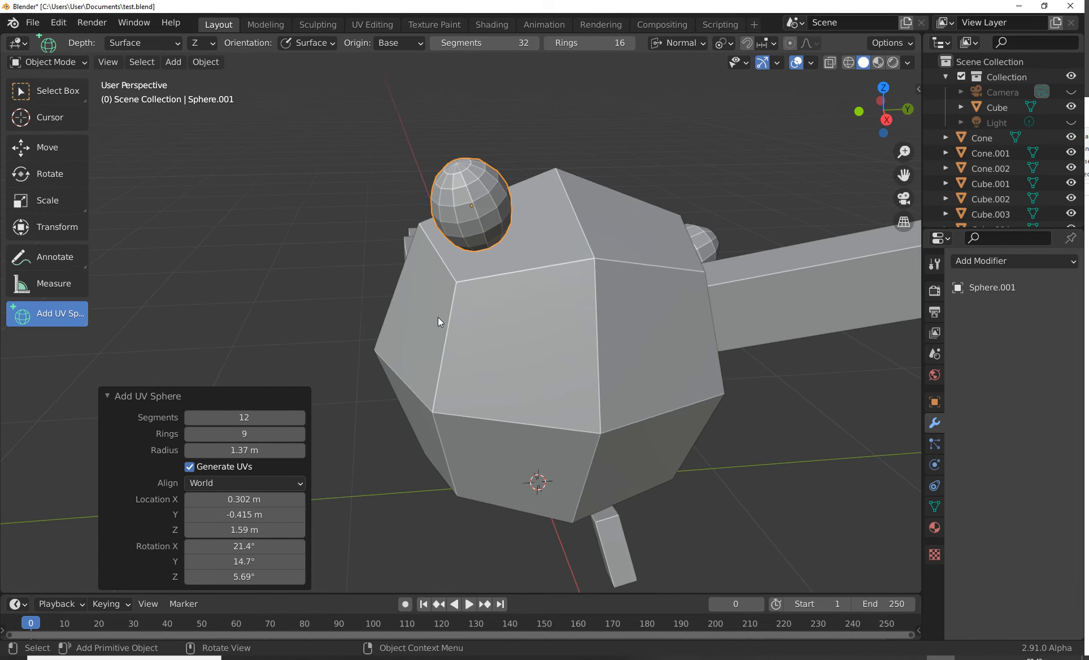
Use Add Ico Sphere to draw an ico sphere on the faceted ball's side face next to the long bar.
{"action": "left_click", "coordinate": [52, 311]}
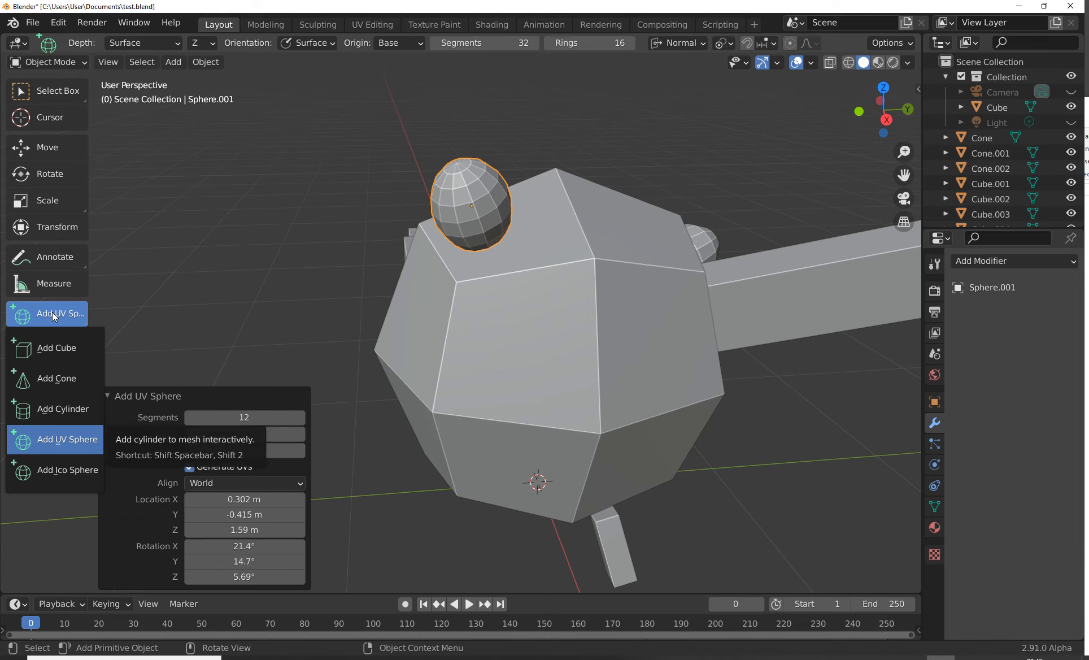
{"action": "left_click", "coordinate": [57, 479]}
{"action": "middle_click_drag", "start_coordinate": [536, 331], "coordinate": [530, 302]}
{"action": "left_click_drag", "start_coordinate": [401, 254], "coordinate": [443, 314]}
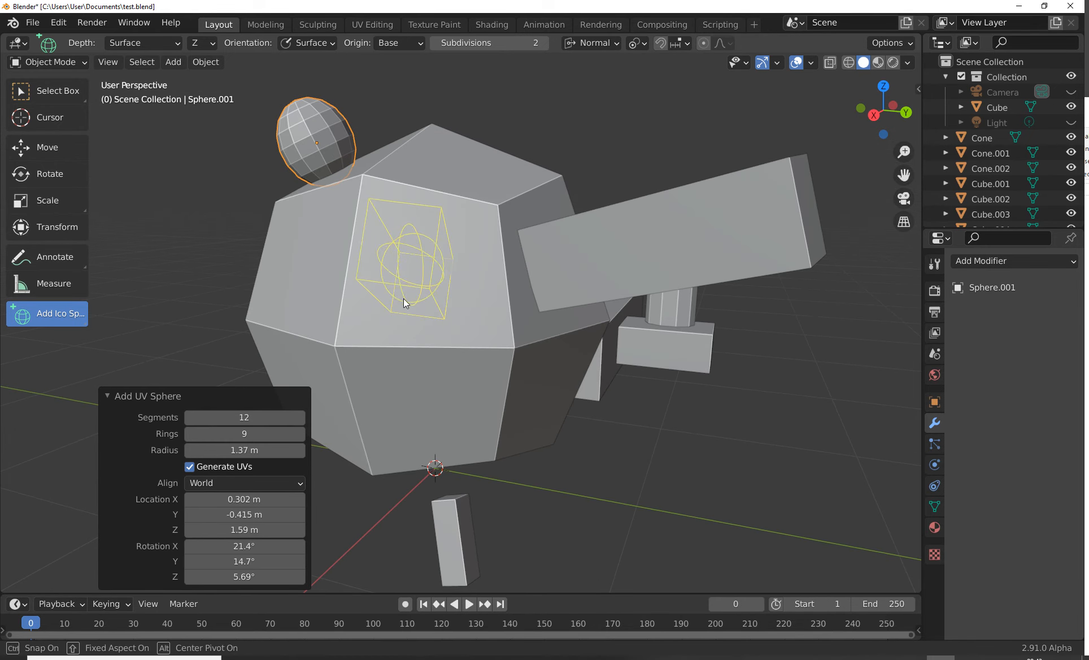
{"action": "left_click", "coordinate": [407, 306]}
{"action": "middle_click_drag", "start_coordinate": [407, 306], "coordinate": [497, 384]}
Draw a second ico sphere on the faceted ball's sloping top face next to the one carrying the UV sphere.
{"action": "left_click_drag", "start_coordinate": [497, 384], "coordinate": [525, 418]}
{"action": "left_click", "coordinate": [515, 437]}
{"action": "middle_click_drag", "start_coordinate": [515, 436], "coordinate": [470, 351]}
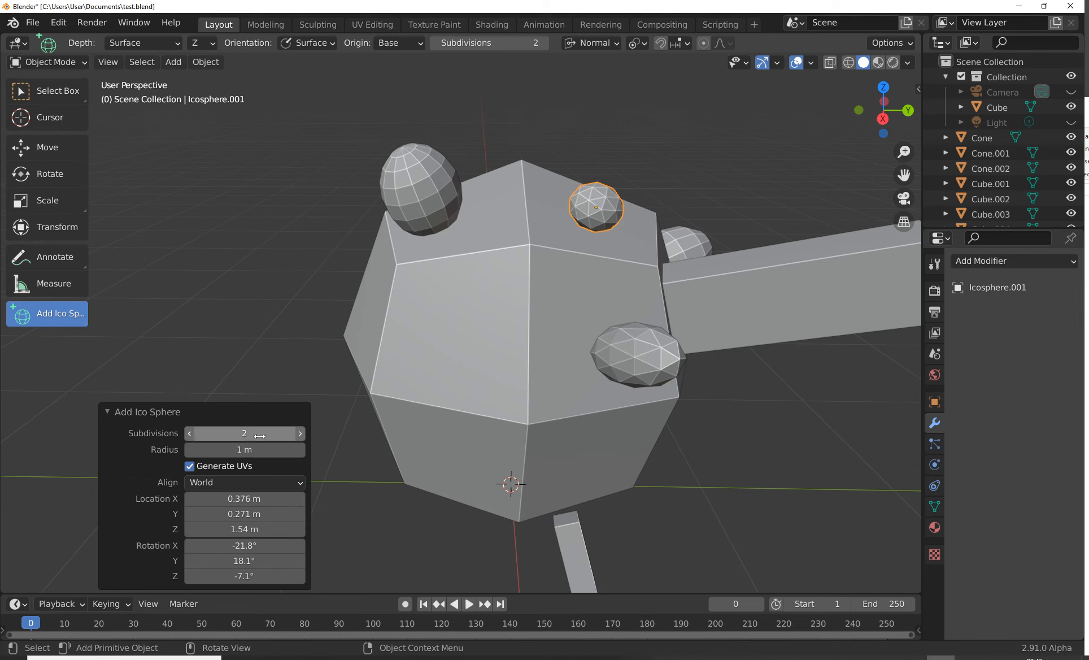
Try 3 subdivisions on the new ico sphere, settle on 1, set its radius to 1.39 m and collapse its settings.
{"action": "left_click", "coordinate": [300, 433]}
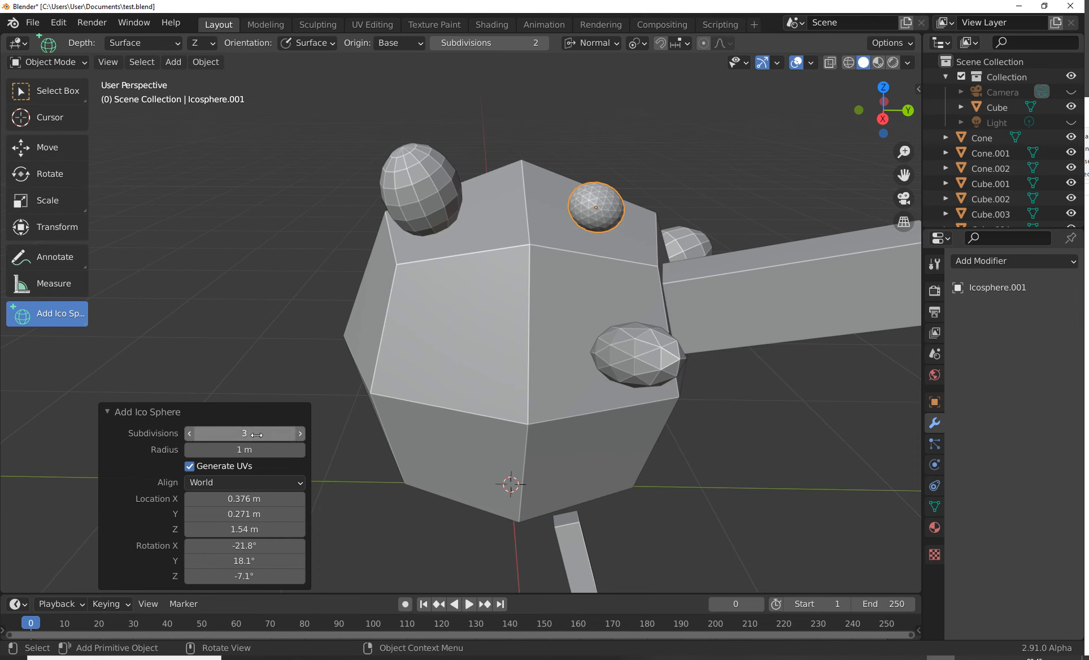
{"action": "left_click", "coordinate": [190, 434]}
{"action": "left_click", "coordinate": [190, 434]}
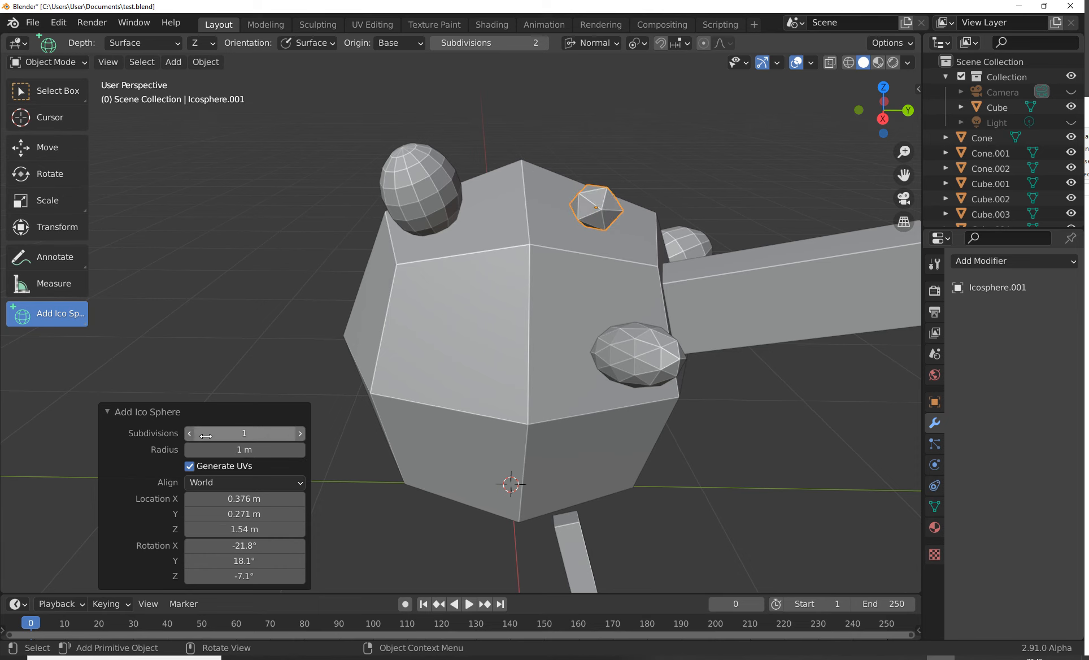
{"action": "mouse_move", "coordinate": [301, 448]}
{"action": "left_mouse_down"}
{"action": "mouse_move", "coordinate": [349, 454]}
{"action": "mouse_move", "coordinate": [302, 449]}
{"action": "left_mouse_up"}
{"action": "middle_click_drag", "start_coordinate": [481, 368], "coordinate": [440, 345]}
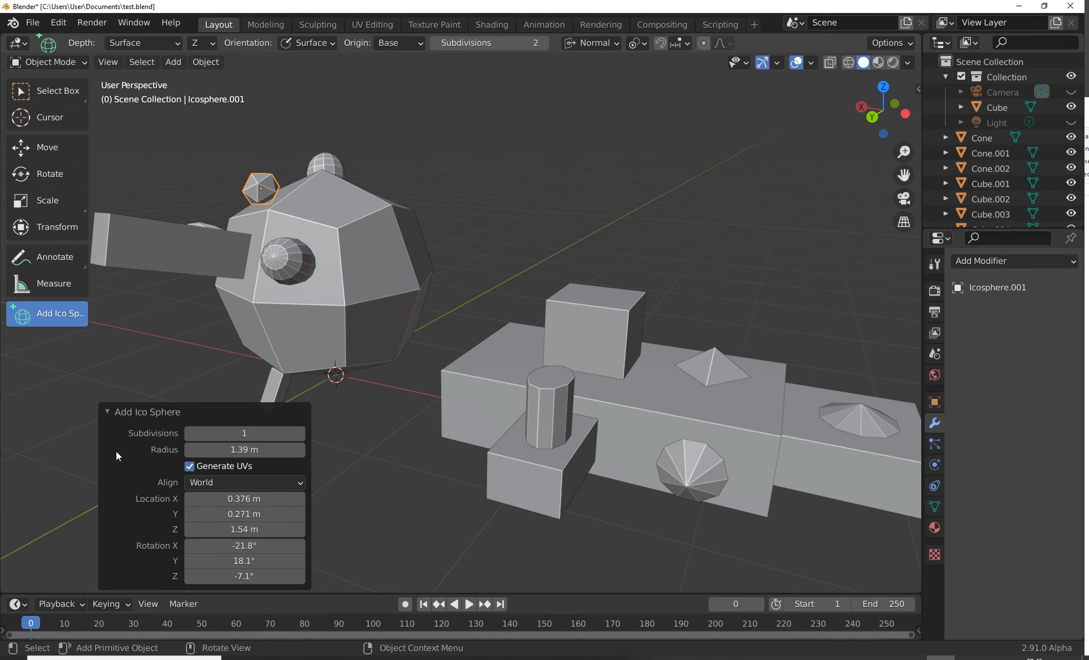
{"action": "left_click", "coordinate": [106, 412]}
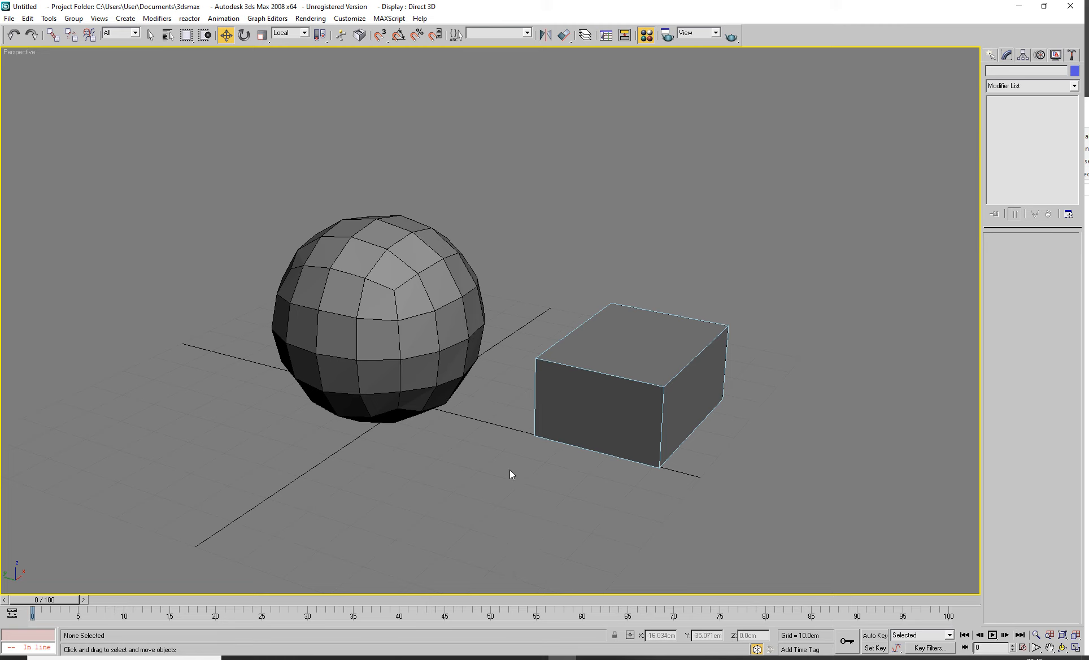
Switch to 3ds Max and draw an AutoGrid box about 19 × 24 cm and 18 cm high on the grey box's top face.
{"action": "left_click", "coordinate": [990, 56]}
{"action": "left_click", "coordinate": [1019, 129]}
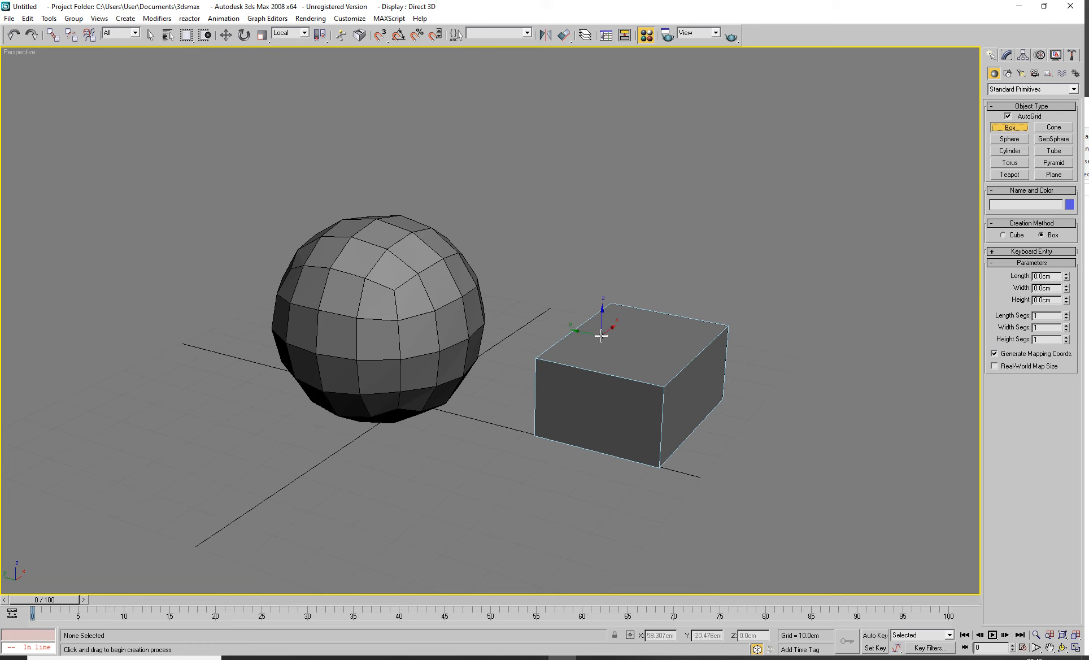
{"action": "left_click_drag", "start_coordinate": [616, 317], "coordinate": [655, 370]}
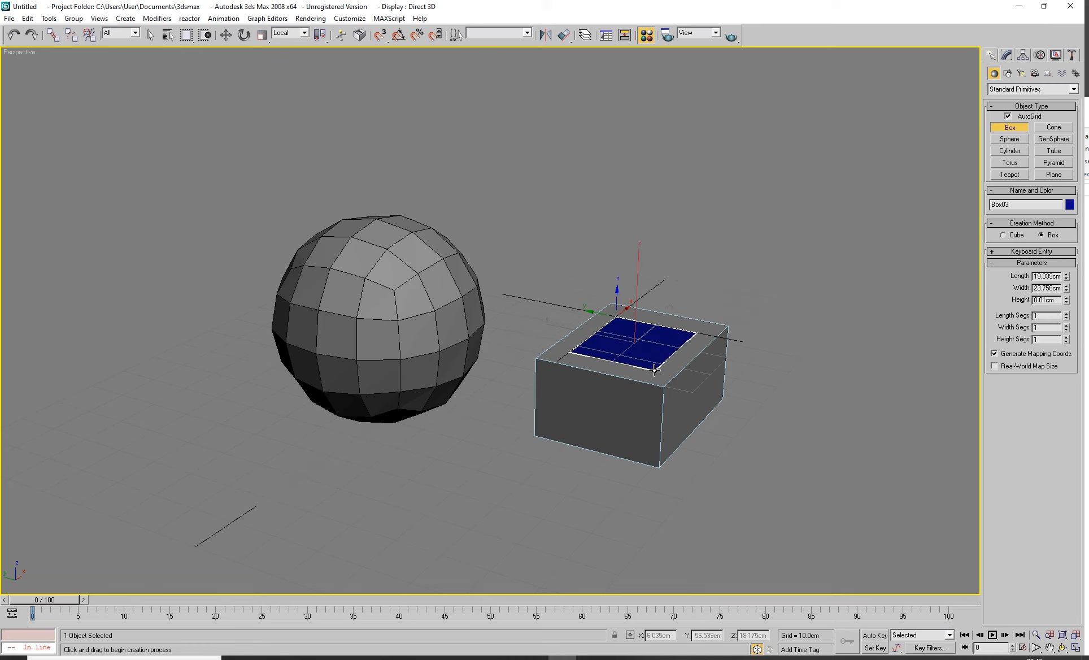
Draw a small box on the blue box's front face and another about 11 × 7 × 18 cm on its adjacent side face.
{"action": "left_click_drag", "start_coordinate": [588, 290], "coordinate": [621, 338]}
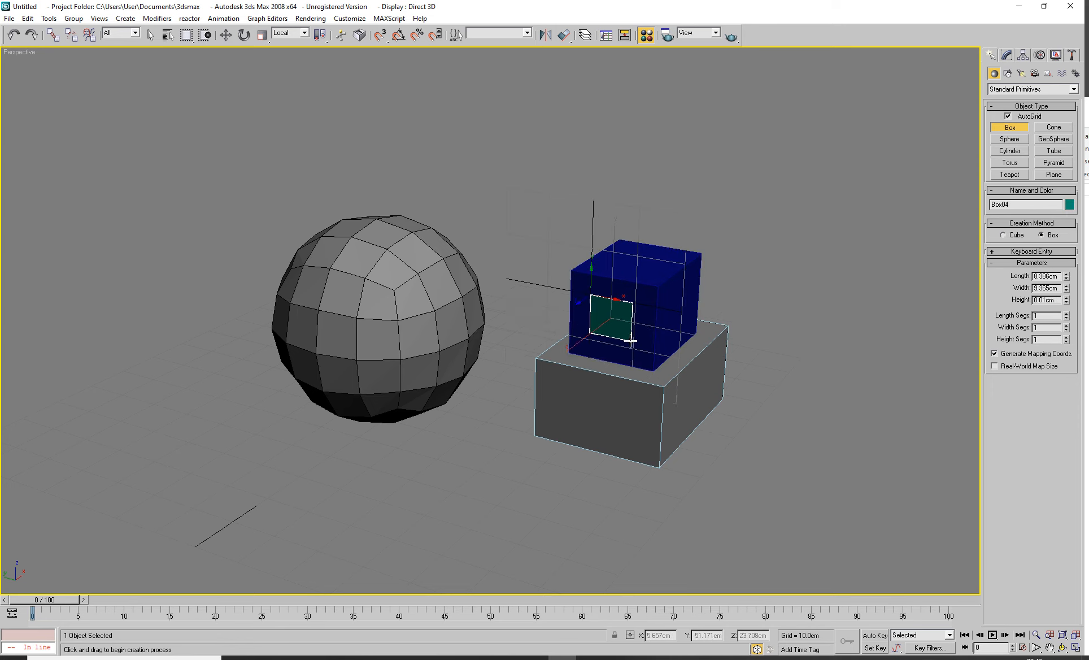
{"action": "left_click", "coordinate": [591, 382]}
{"action": "left_click_drag", "start_coordinate": [689, 284], "coordinate": [667, 340]}
{"action": "left_click", "coordinate": [765, 362]}
{"action": "middle_click_drag", "start_coordinate": [765, 362], "coordinate": [722, 354]}
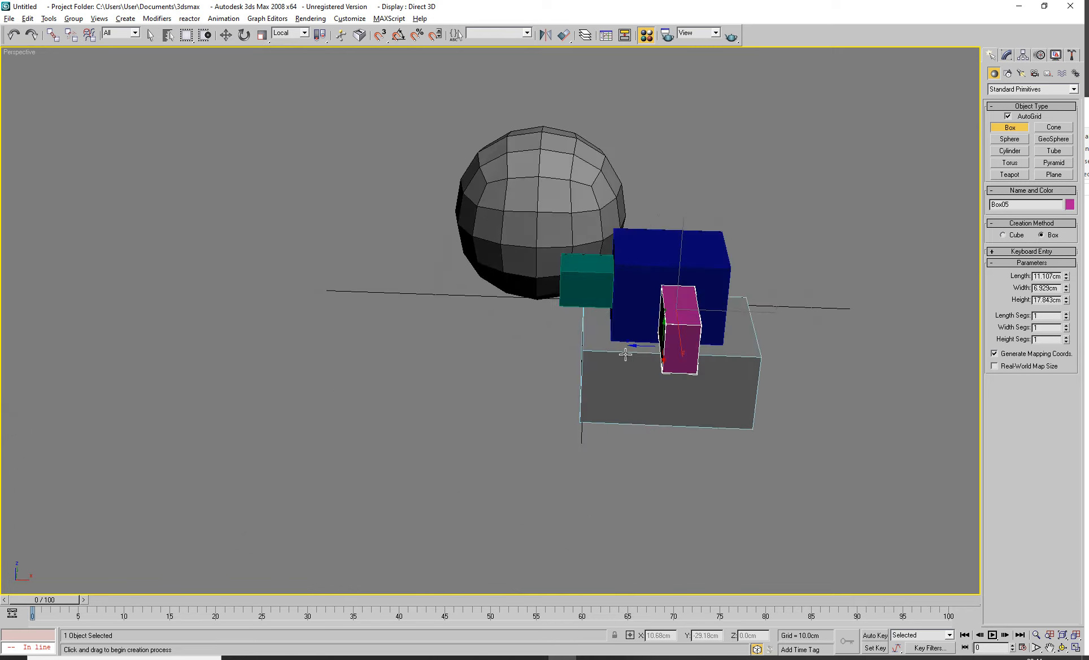
Set the height of the magenta box to 15.702 cm in its modify parameters.
{"action": "scroll", "coordinate": [678, 349], "scroll_direction": "up", "scroll_amount": 5}
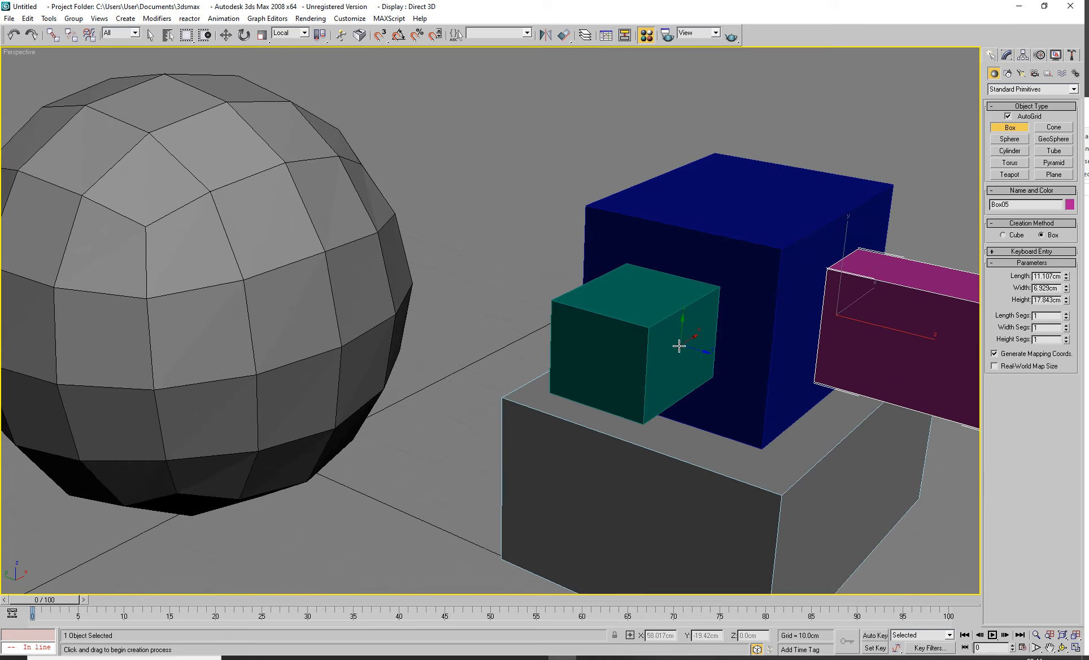
{"action": "scroll", "coordinate": [663, 339], "scroll_direction": "down", "scroll_amount": 2}
{"action": "middle_click_drag", "start_coordinate": [644, 333], "coordinate": [432, 294]}
{"action": "scroll", "coordinate": [607, 248], "scroll_direction": "up", "scroll_amount": 2}
{"action": "key", "text": "w"}
{"action": "left_click", "coordinate": [1006, 54]}
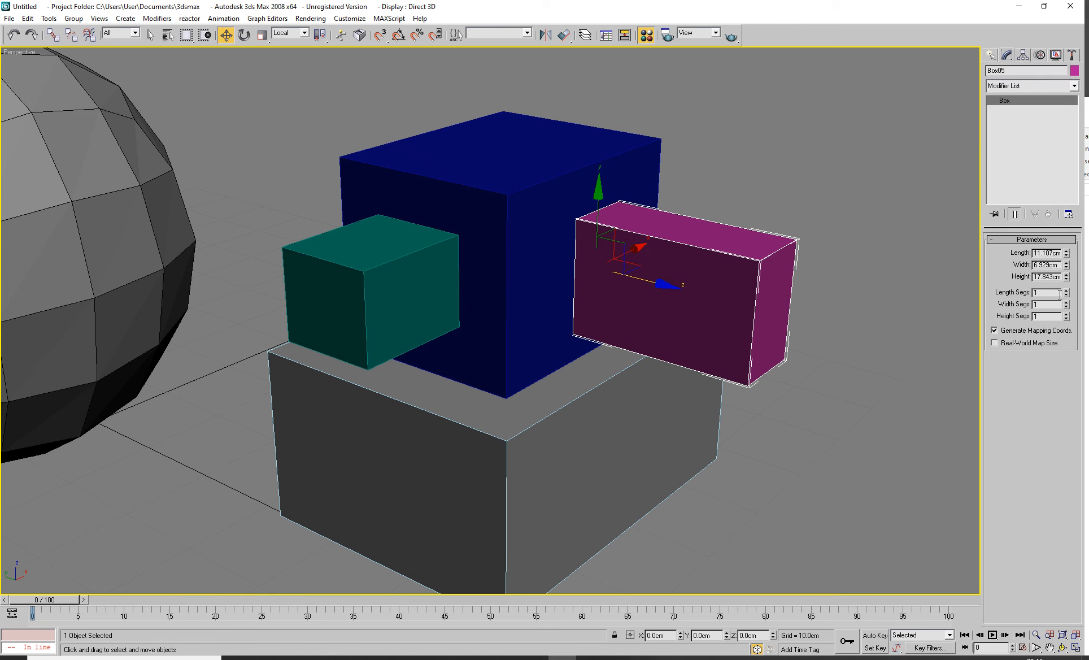
{"action": "mouse_move", "coordinate": [1070, 284]}
{"action": "left_mouse_down"}
{"action": "mouse_move", "coordinate": [1059, 333]}
{"action": "mouse_move", "coordinate": [1067, 286]}
{"action": "mouse_move", "coordinate": [1058, 298]}
{"action": "left_mouse_up"}
{"action": "mouse_move", "coordinate": [718, 321]}
{"action": "middle_mouse_down"}
{"action": "mouse_move", "coordinate": [644, 311]}
{"action": "mouse_move", "coordinate": [726, 327]}
{"action": "middle_mouse_up"}
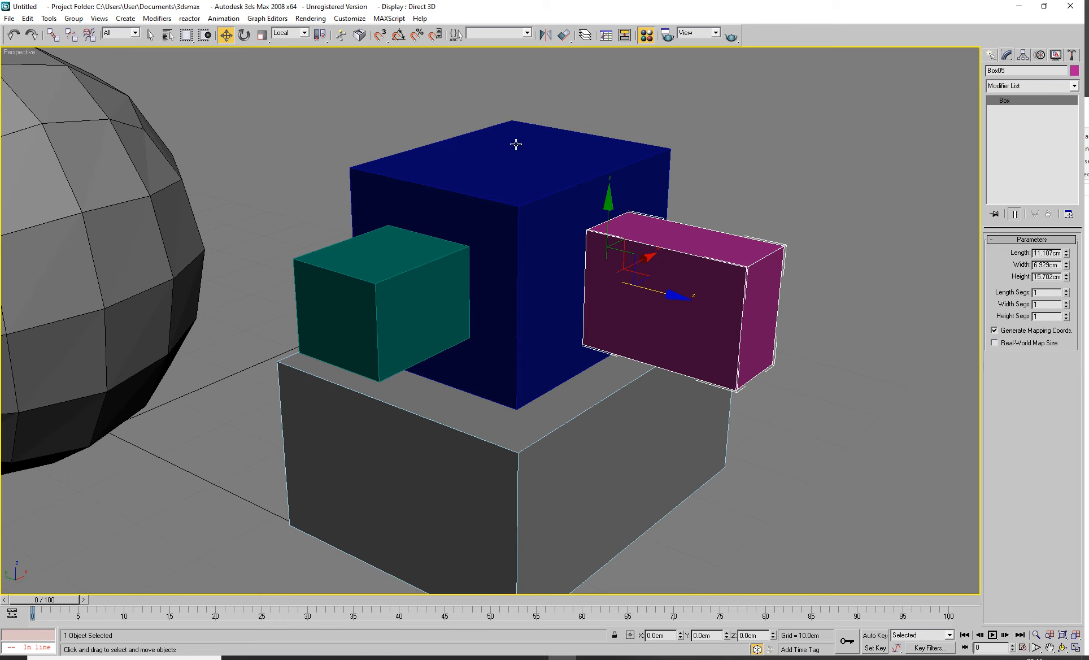
Select the blue box and set its height to 18.279 cm, keeping it seated on the grey box.
{"action": "left_click_drag", "start_coordinate": [508, 133], "coordinate": [531, 126]}
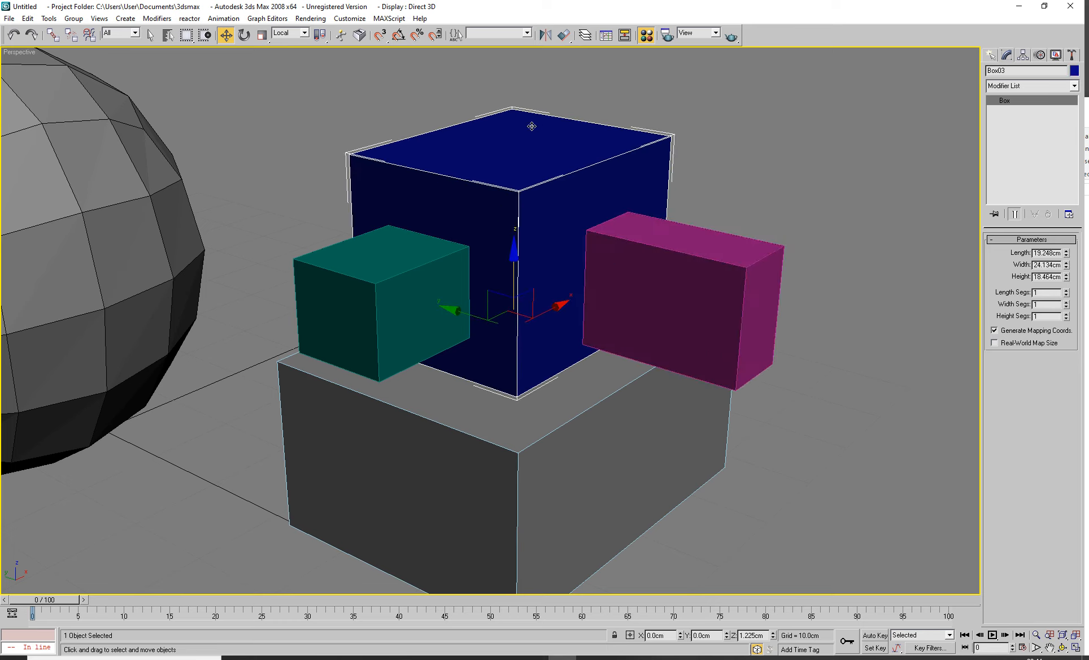
{"action": "left_click_drag", "start_coordinate": [503, 206], "coordinate": [496, 215]}
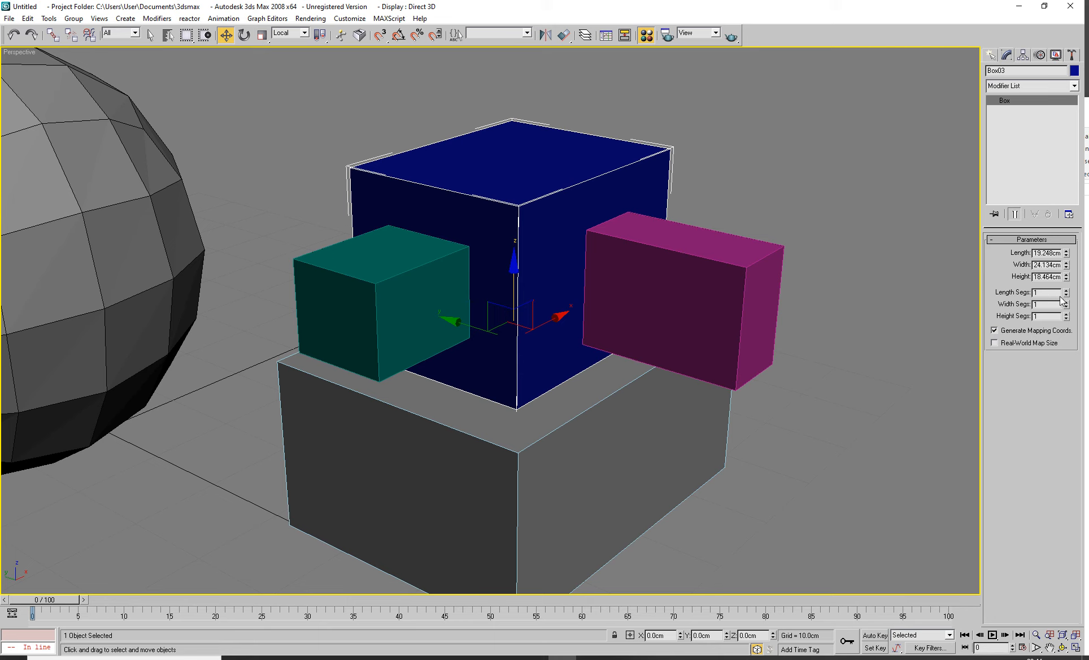
{"action": "mouse_move", "coordinate": [1067, 280]}
{"action": "left_mouse_down"}
{"action": "mouse_move", "coordinate": [1067, 314]}
{"action": "mouse_move", "coordinate": [1059, 274]}
{"action": "left_mouse_up"}
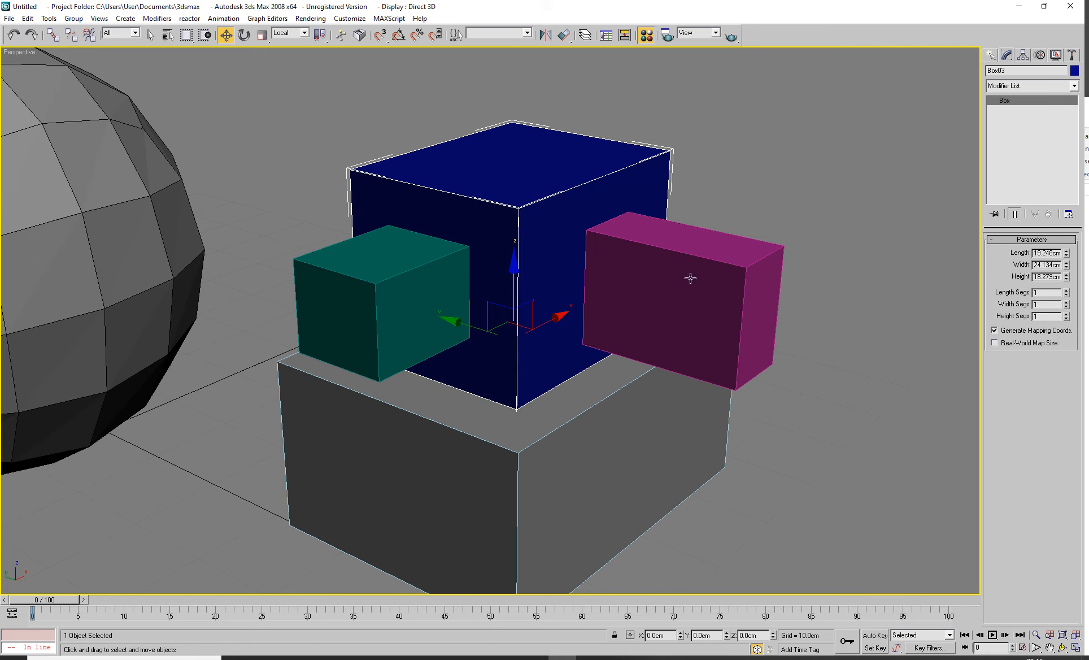
Draw an AutoGrid cylinder about 3.8 cm in radius and 19.4 cm high on the sphere's upper surface and open its modify parameters.
{"action": "middle_click_drag", "start_coordinate": [486, 272], "coordinate": [569, 267]}
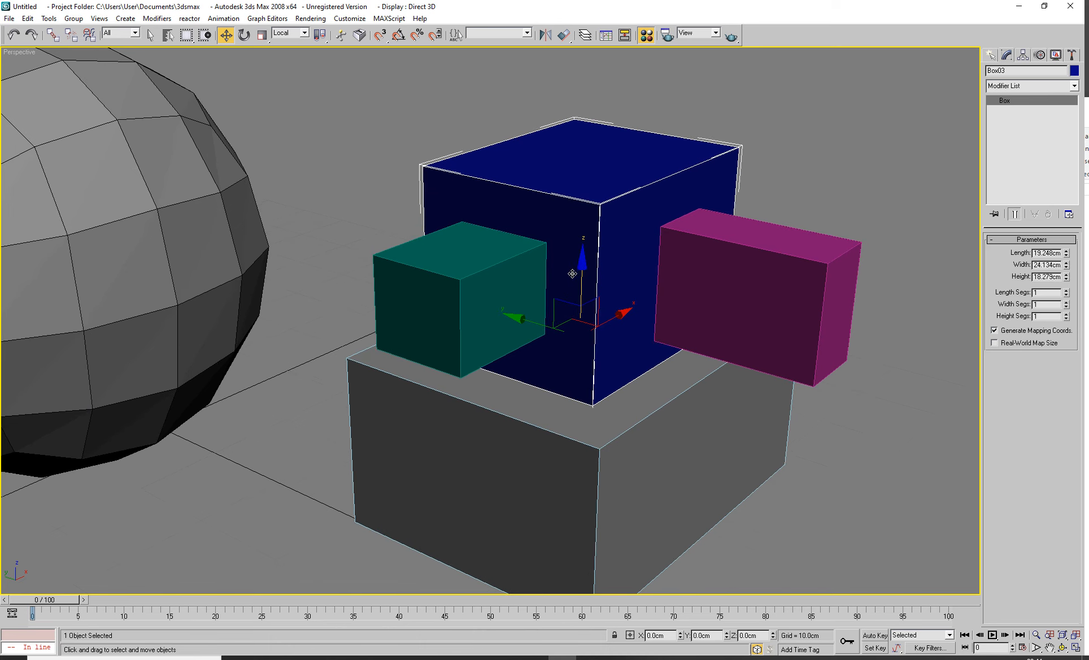
{"action": "scroll", "coordinate": [427, 283], "scroll_direction": "down", "scroll_amount": 6}
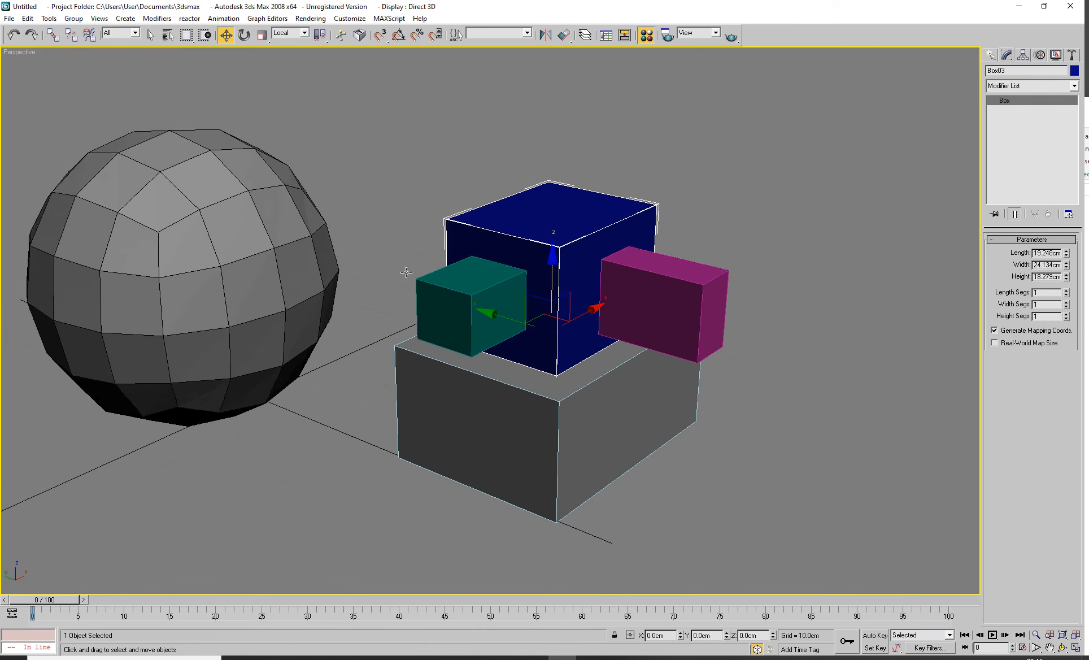
{"action": "scroll", "coordinate": [333, 311], "scroll_direction": "up", "scroll_amount": 1}
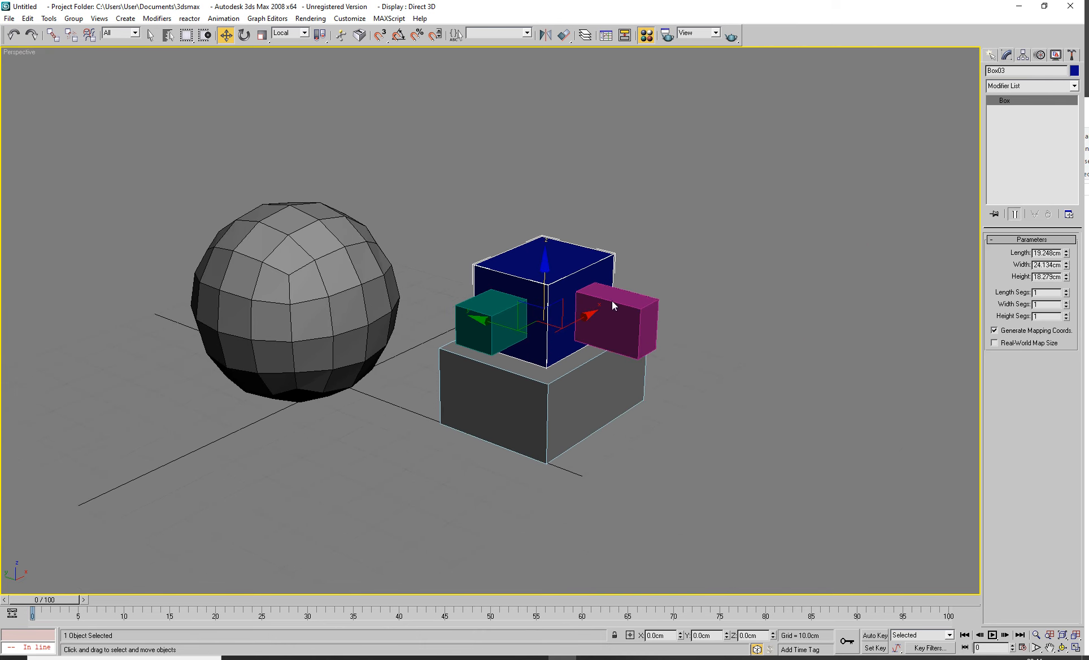
{"action": "left_click", "coordinate": [991, 54]}
{"action": "left_click", "coordinate": [1010, 151]}
{"action": "left_click_drag", "start_coordinate": [312, 231], "coordinate": [327, 227]}
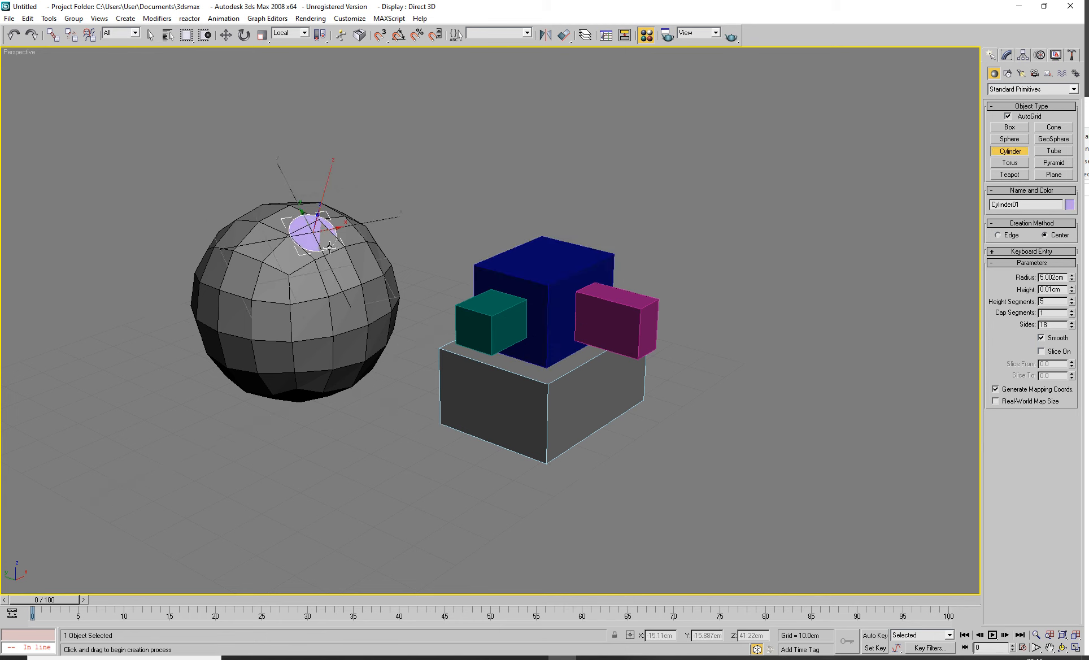
{"action": "left_click", "coordinate": [385, 177]}
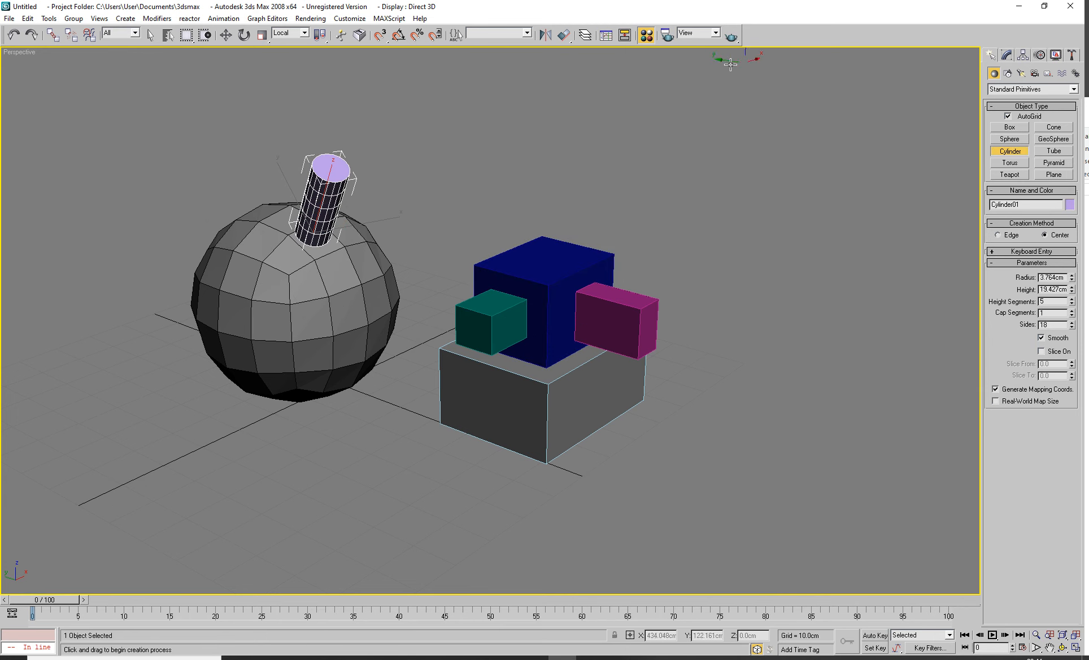
{"action": "left_click", "coordinate": [1007, 55]}
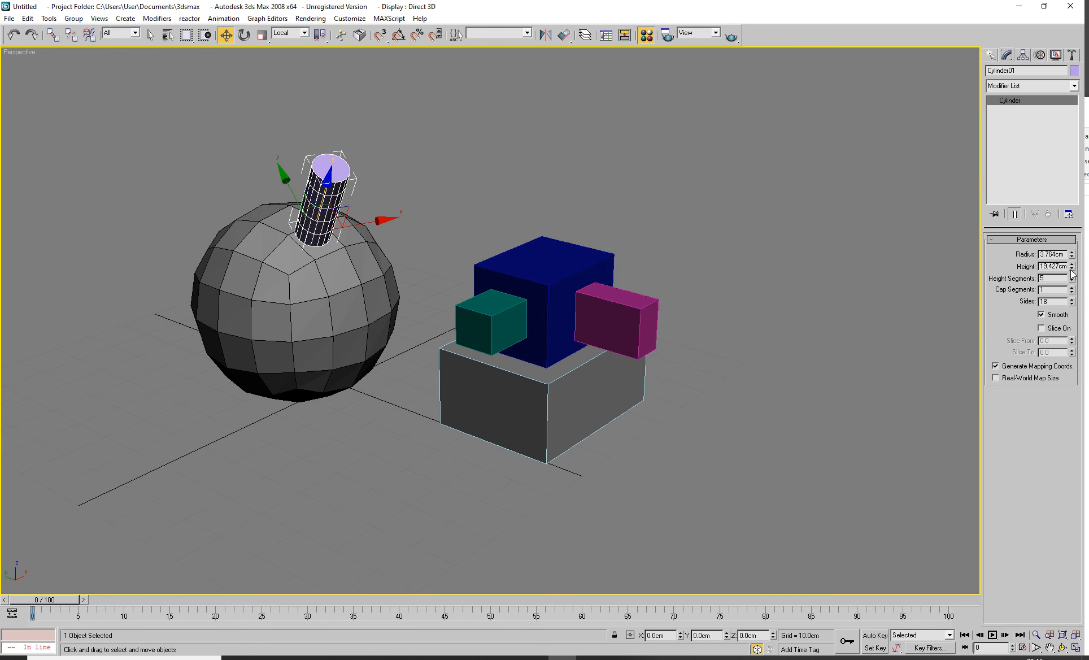
Set the cylinder's height to 10.102 cm and its radius to 3.2 cm.
{"action": "left_click_drag", "start_coordinate": [1072, 269], "coordinate": [1076, 298]}
{"action": "left_click_drag", "start_coordinate": [1072, 254], "coordinate": [1075, 275]}
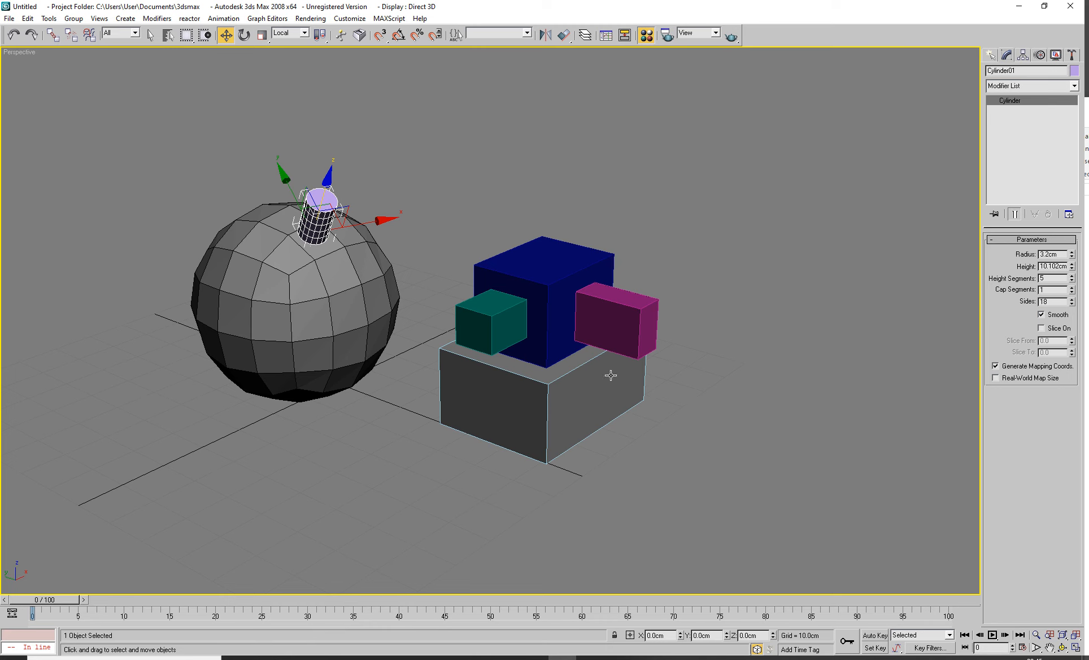
Draw an AutoGrid sphere about 5.3 cm in radius on the large grey sphere's surface, beside the cylinder.
{"action": "left_click", "coordinate": [992, 55]}
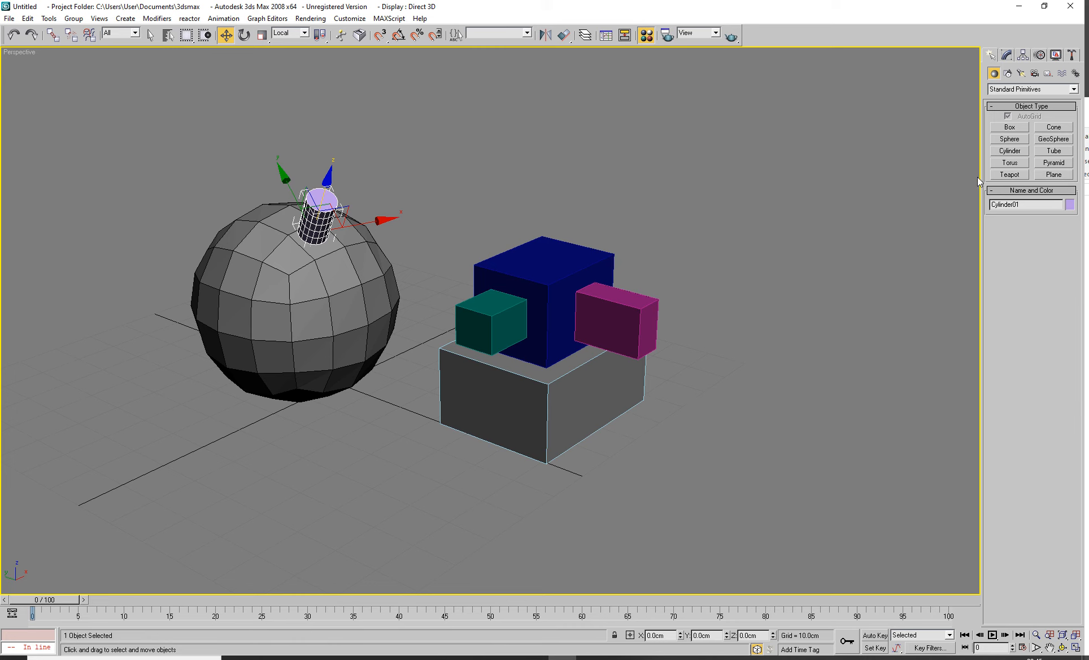
{"action": "left_click", "coordinate": [1008, 139]}
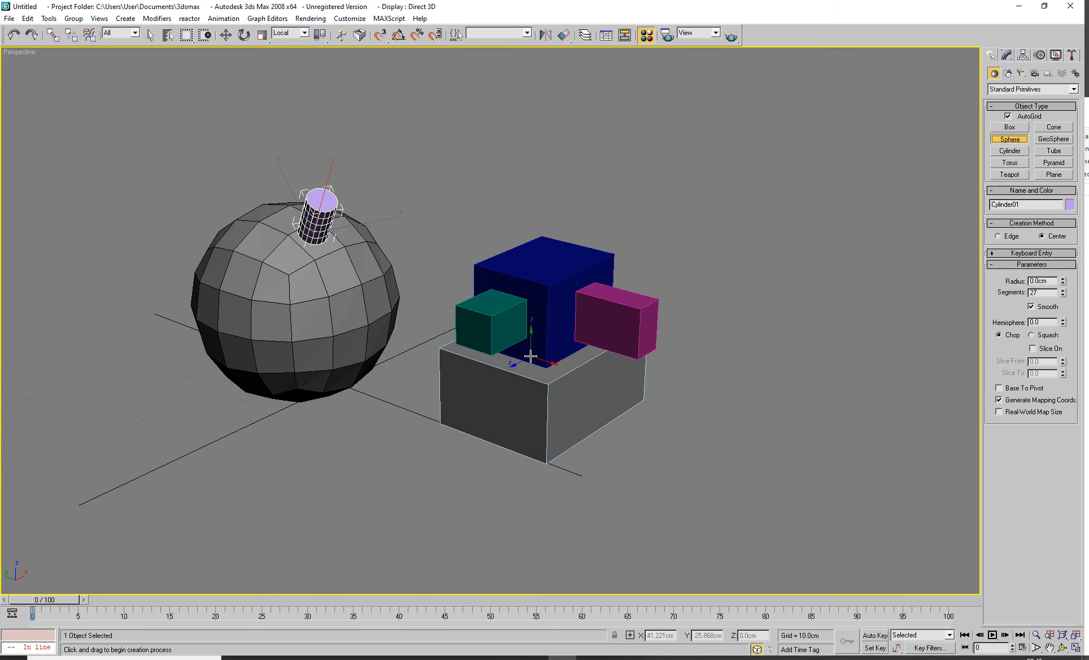
{"action": "left_click_drag", "start_coordinate": [223, 270], "coordinate": [249, 297]}
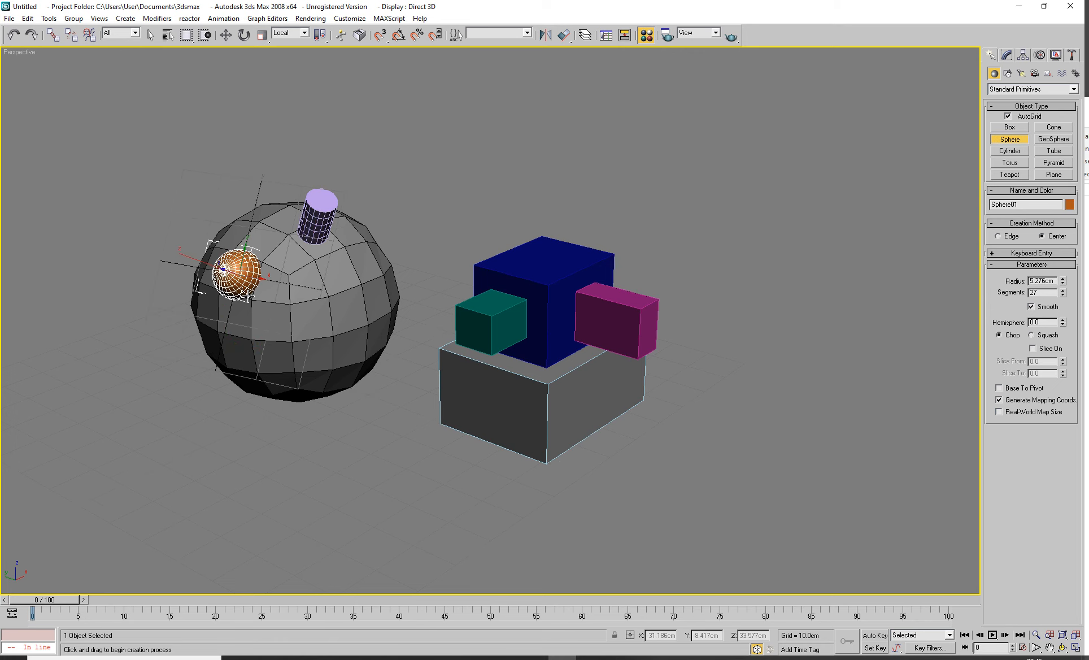
{"action": "scroll", "coordinate": [229, 291], "scroll_direction": "up", "scroll_amount": 3}
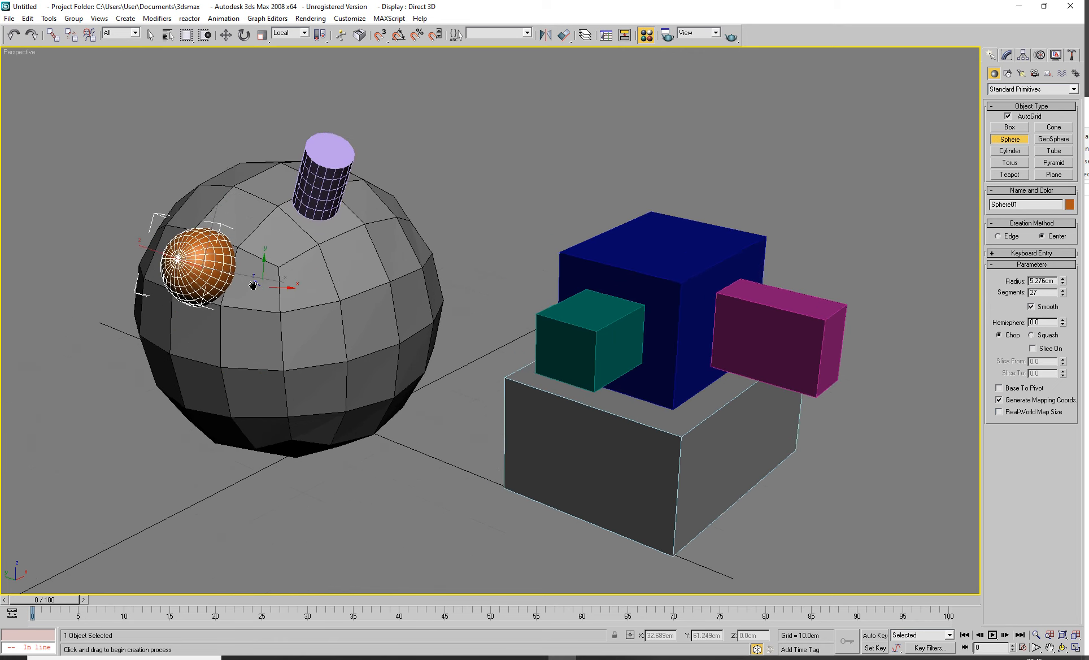
{"action": "scroll", "coordinate": [243, 291], "scroll_direction": "up", "scroll_amount": 2}
{"action": "middle_click_drag", "start_coordinate": [243, 292], "coordinate": [290, 282], "text": "alt"}
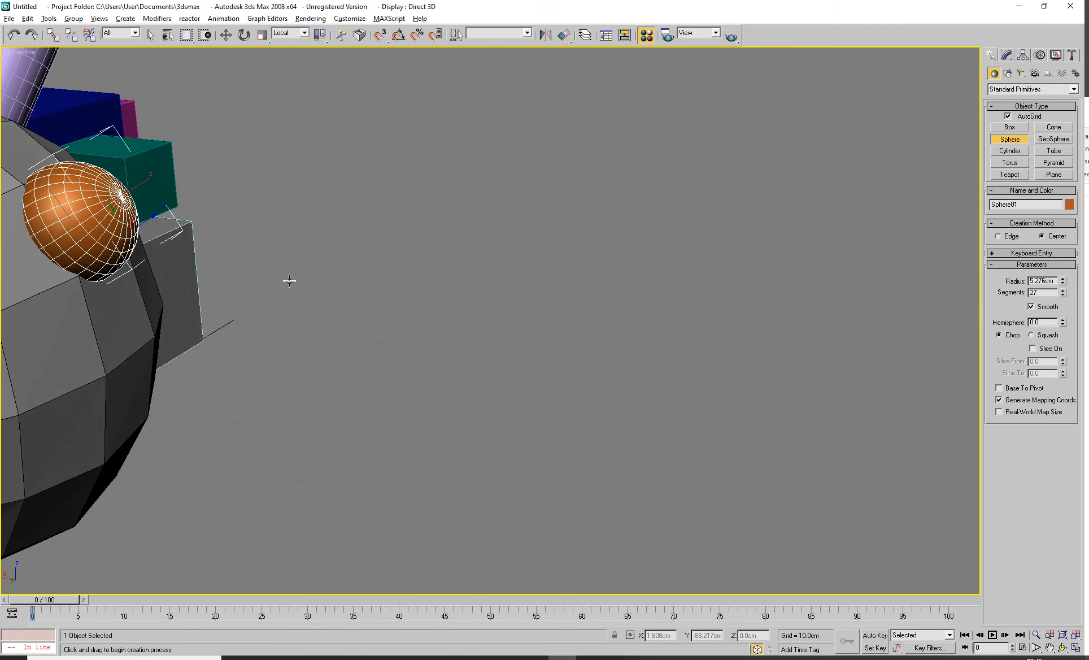
{"action": "middle_click_drag", "start_coordinate": [229, 262], "coordinate": [567, 275], "text": "alt"}
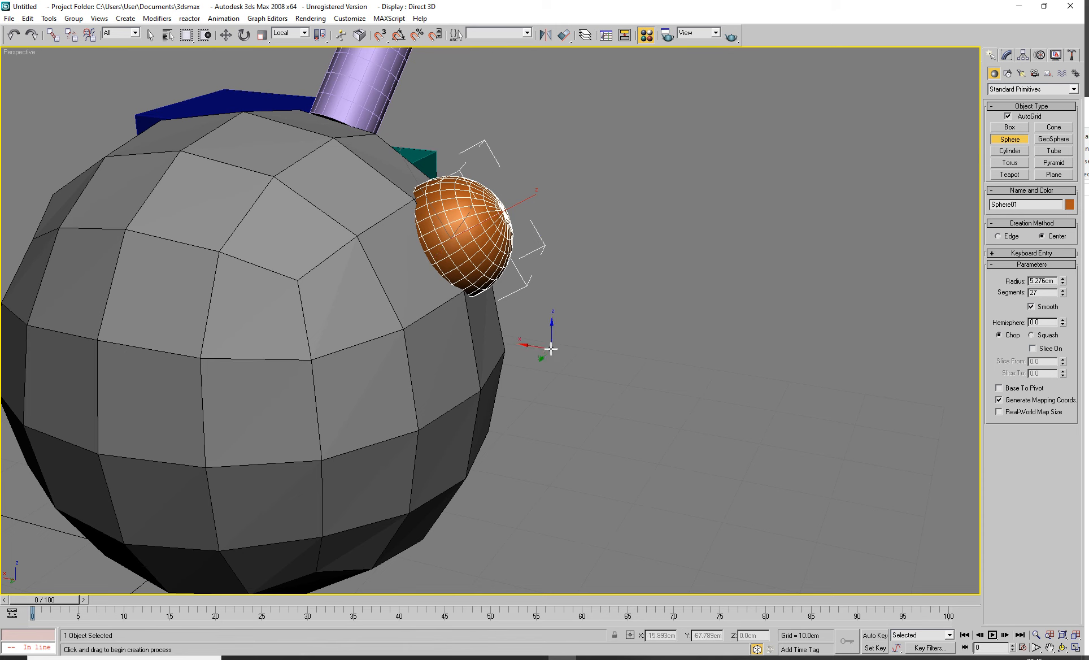
Set the orange sphere's segments to 15 and move it along its local Z axis.
{"action": "left_click", "coordinate": [1007, 56]}
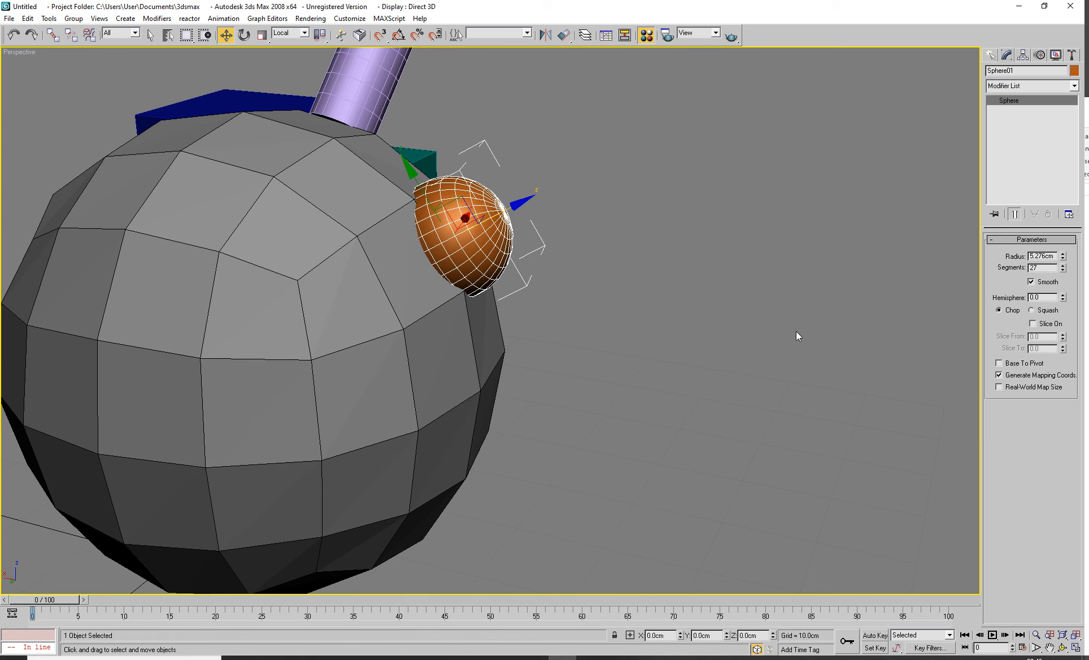
{"action": "left_click_drag", "start_coordinate": [1064, 274], "coordinate": [1067, 274]}
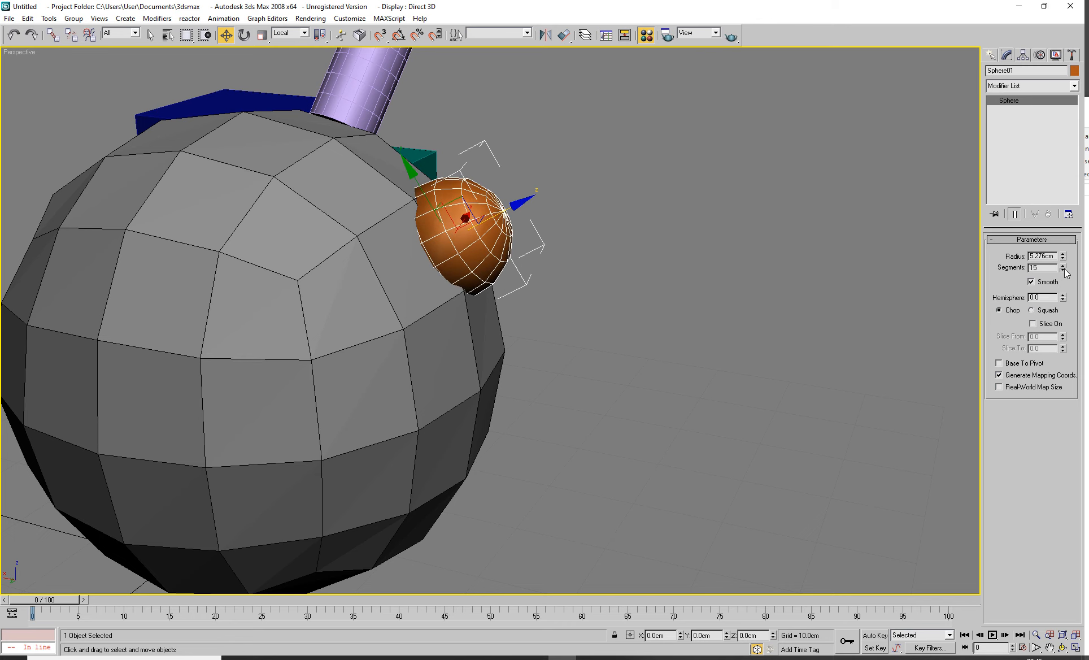
{"action": "left_click_drag", "start_coordinate": [524, 196], "coordinate": [576, 184]}
{"action": "left_click", "coordinate": [558, 198]}
{"action": "left_click", "coordinate": [497, 212]}
{"action": "left_click_drag", "start_coordinate": [519, 204], "coordinate": [597, 217]}
Switch to Blender, expand the Add Ico Sphere settings and examine the primitives placed on the object surfaces.
{"action": "middle_click_drag", "start_coordinate": [633, 247], "coordinate": [640, 278]}
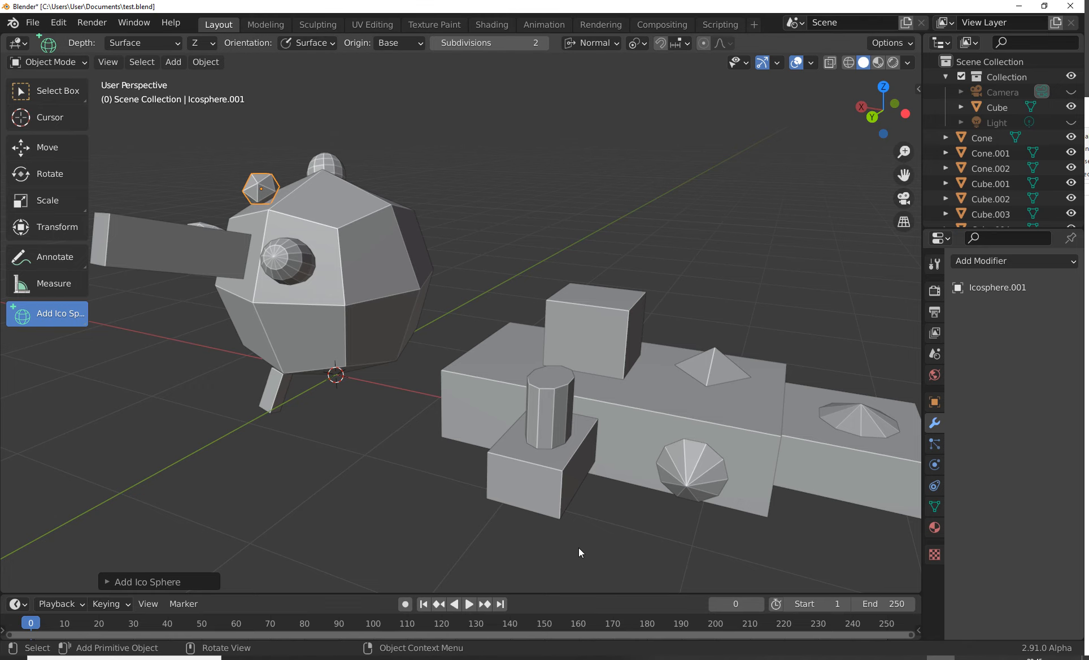
{"action": "middle_click_drag", "start_coordinate": [450, 498], "coordinate": [457, 471]}
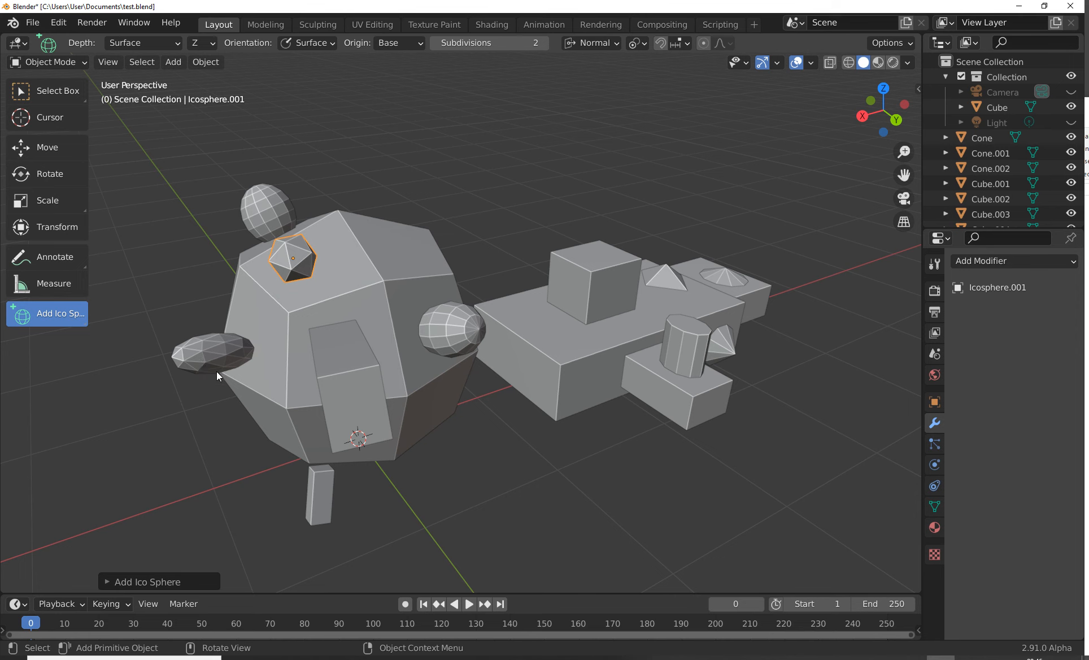
{"action": "left_click", "coordinate": [107, 581]}
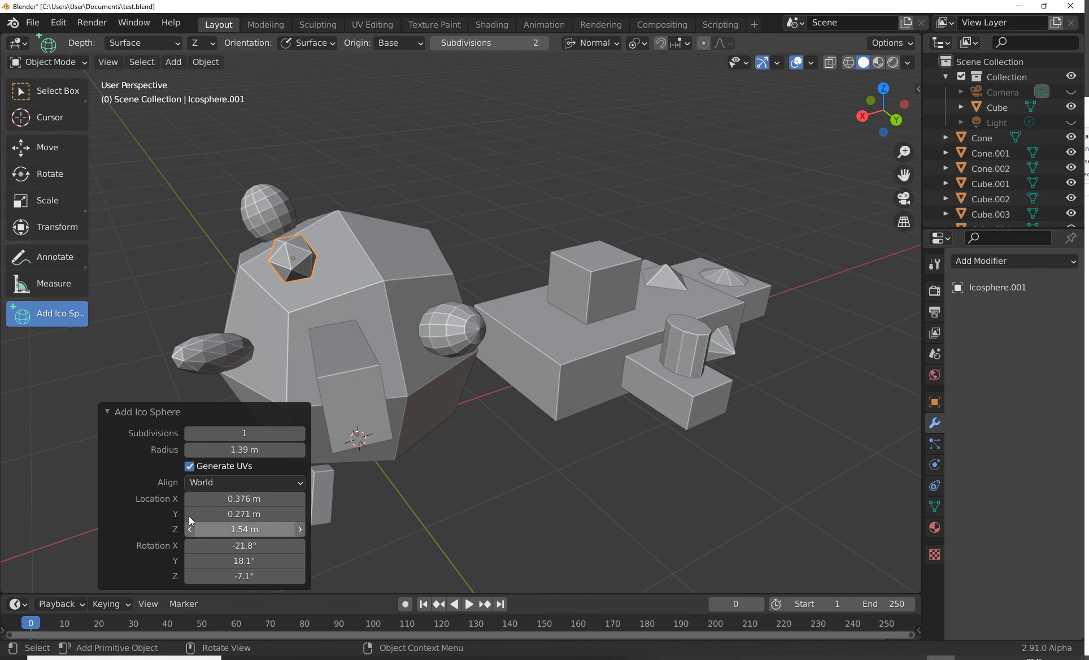
{"action": "middle_click_drag", "start_coordinate": [518, 420], "coordinate": [523, 387]}
{"action": "middle_click_drag", "start_coordinate": [673, 386], "coordinate": [540, 357]}
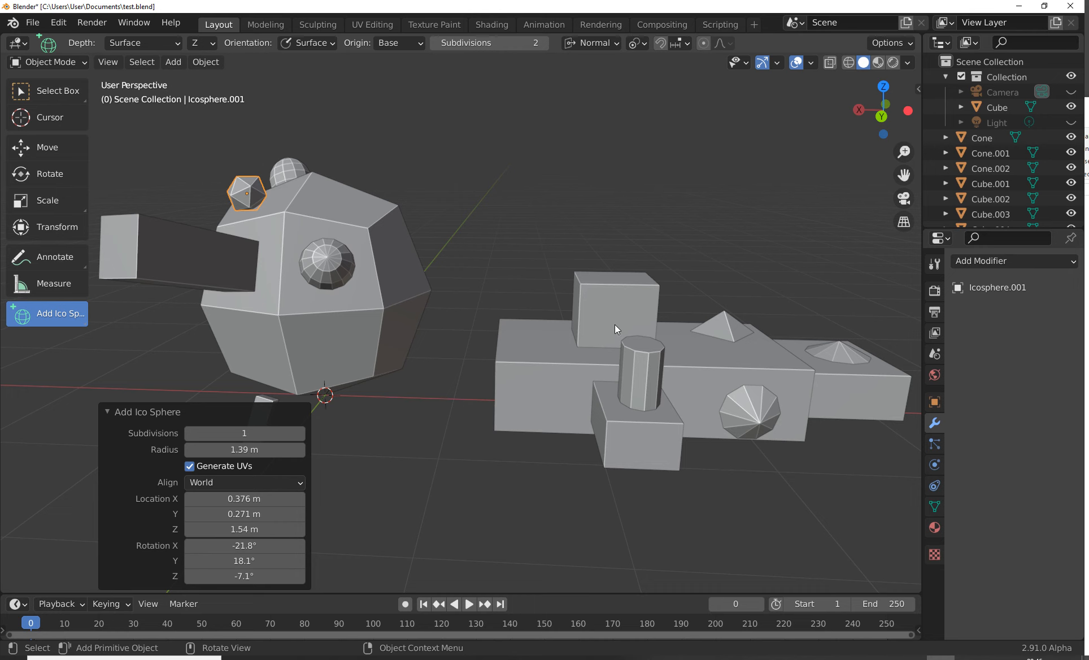
{"action": "middle_click_drag", "start_coordinate": [513, 336], "coordinate": [599, 361]}
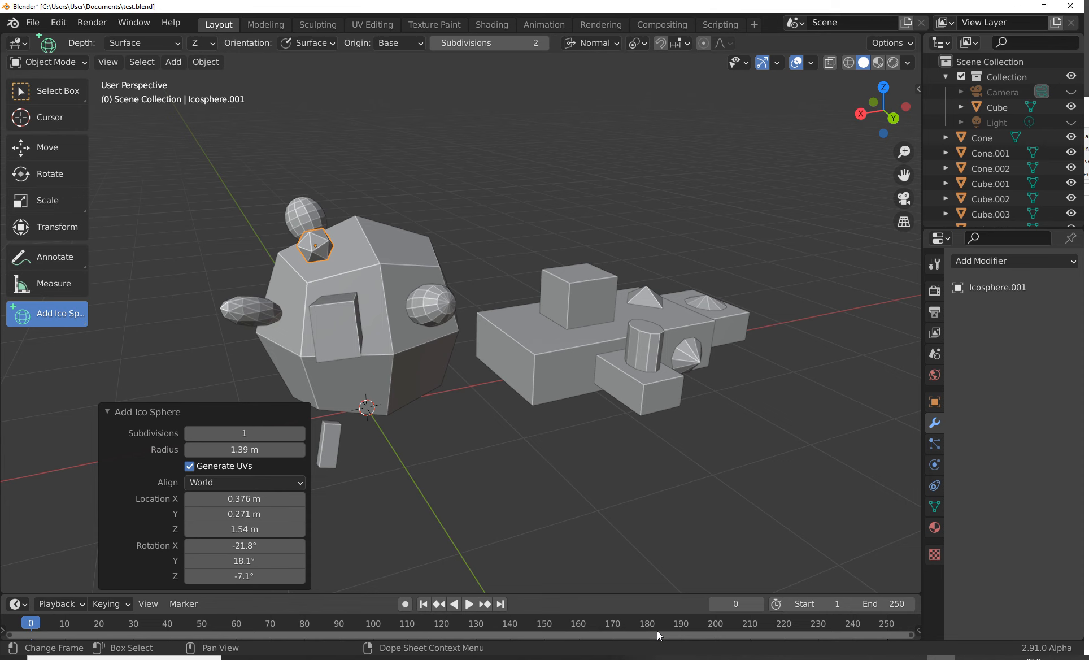